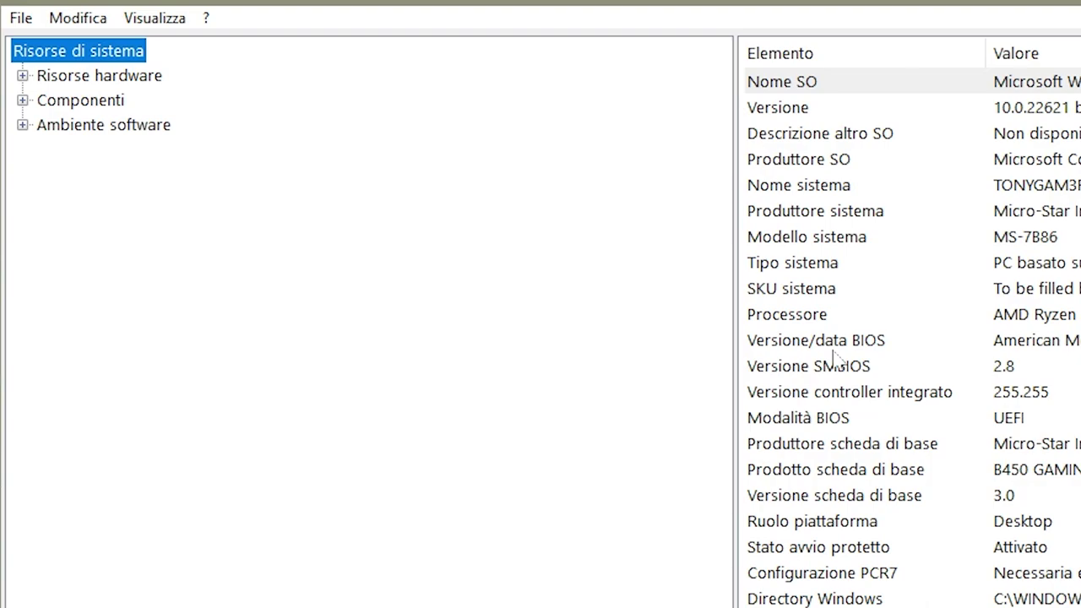
- Start exporting the system information report and choose the Desktop as the destination folder
{"action": "left_click", "coordinate": [18, 17]}
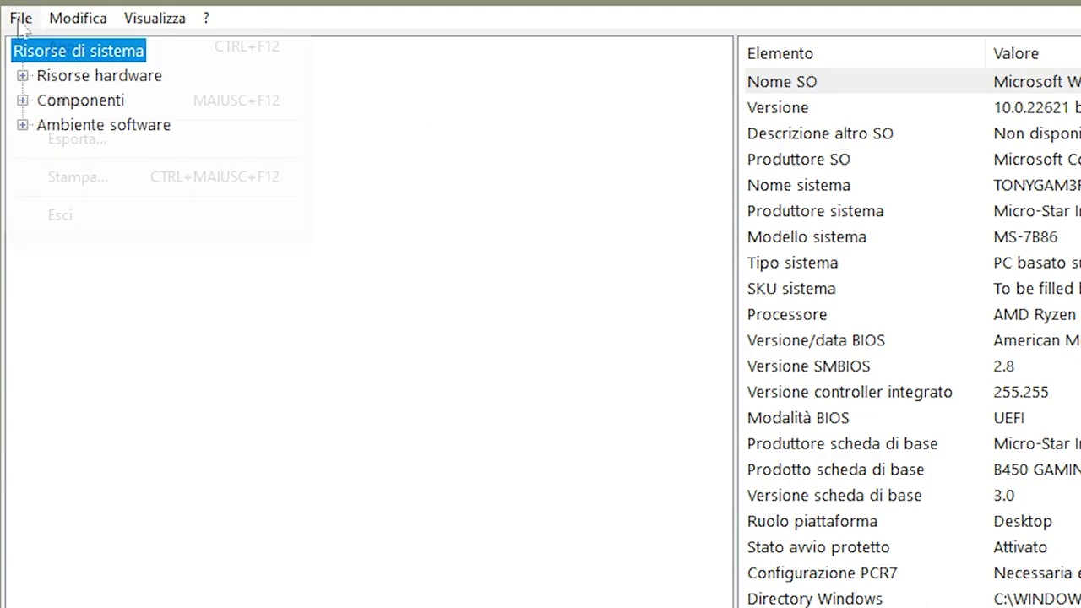
{"action": "left_click", "coordinate": [81, 156]}
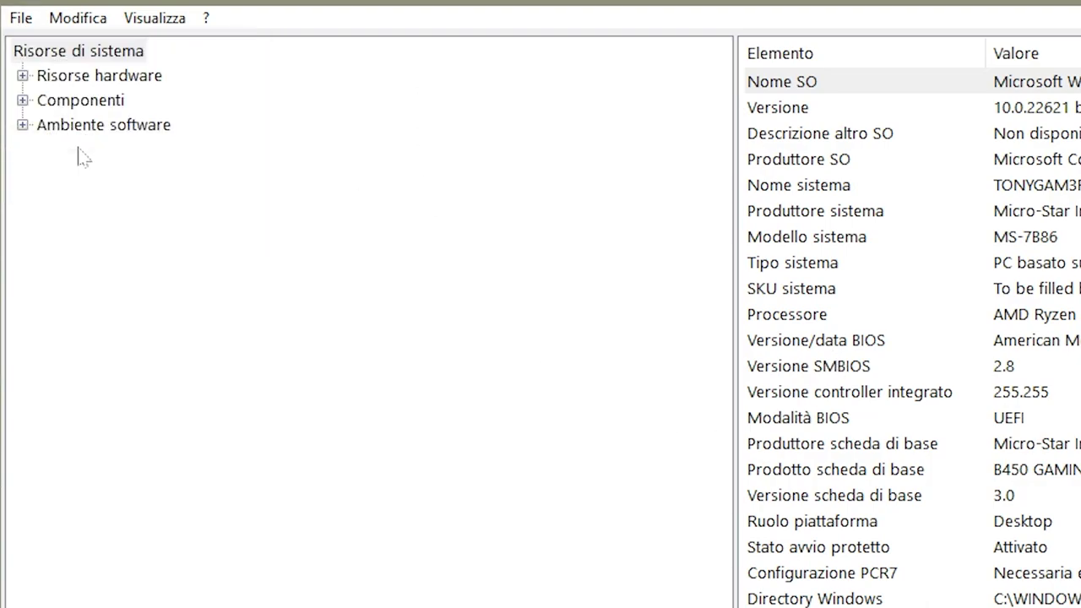
{"action": "scroll", "coordinate": [84, 426], "scroll_direction": "up", "scroll_amount": 5}
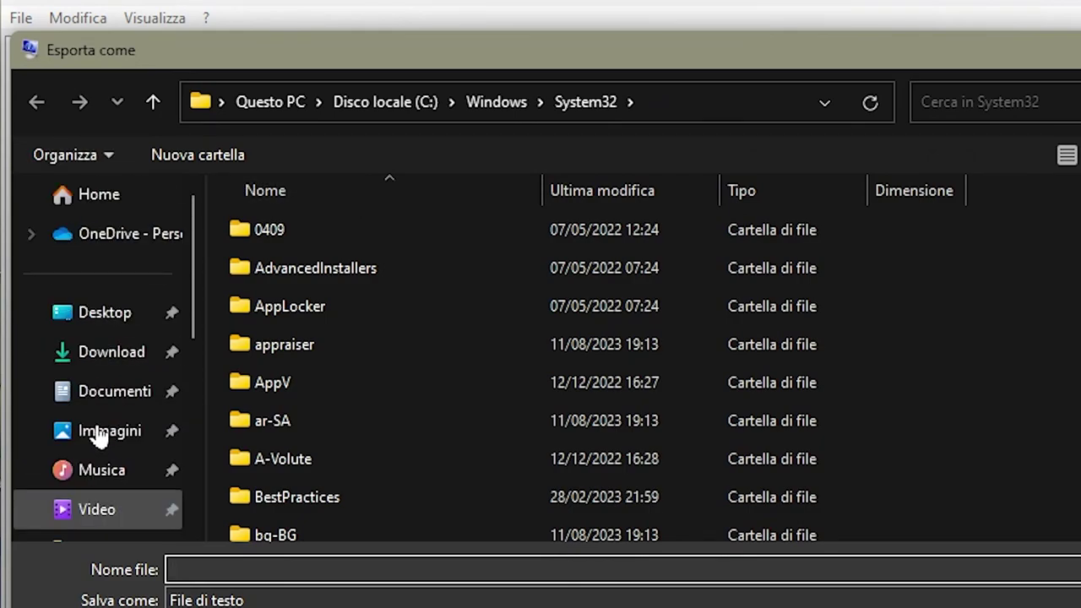
{"action": "scroll", "coordinate": [113, 363], "scroll_direction": "down", "scroll_amount": 3}
{"action": "scroll", "coordinate": [110, 338], "scroll_direction": "up", "scroll_amount": 3}
{"action": "left_click", "coordinate": [108, 334]}
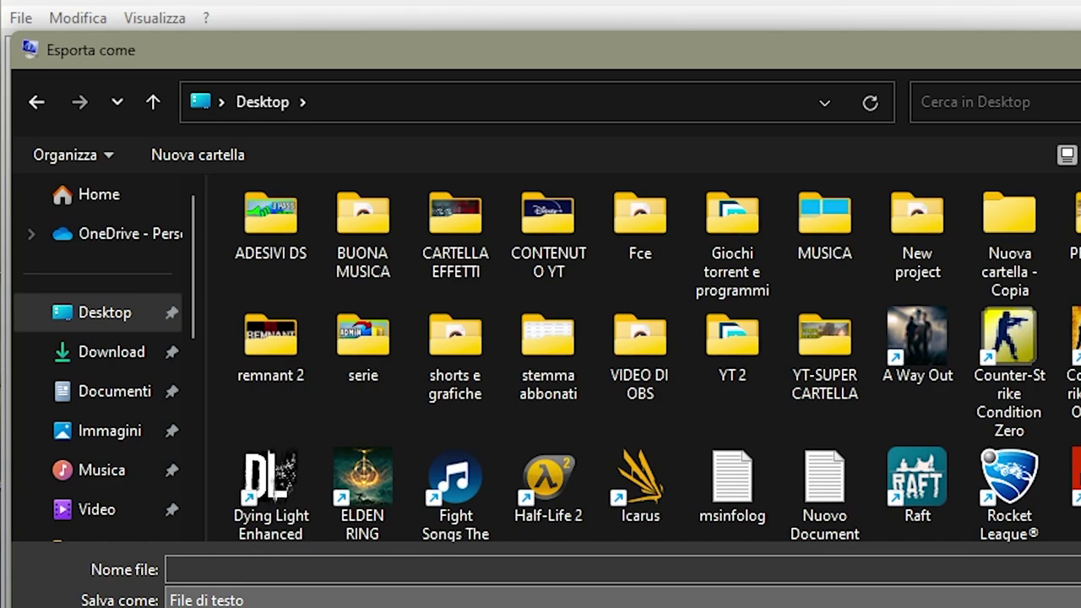
- Name the exported report msinfolog.txt and save it to the Desktop as a text file
{"action": "left_click", "coordinate": [172, 569]}
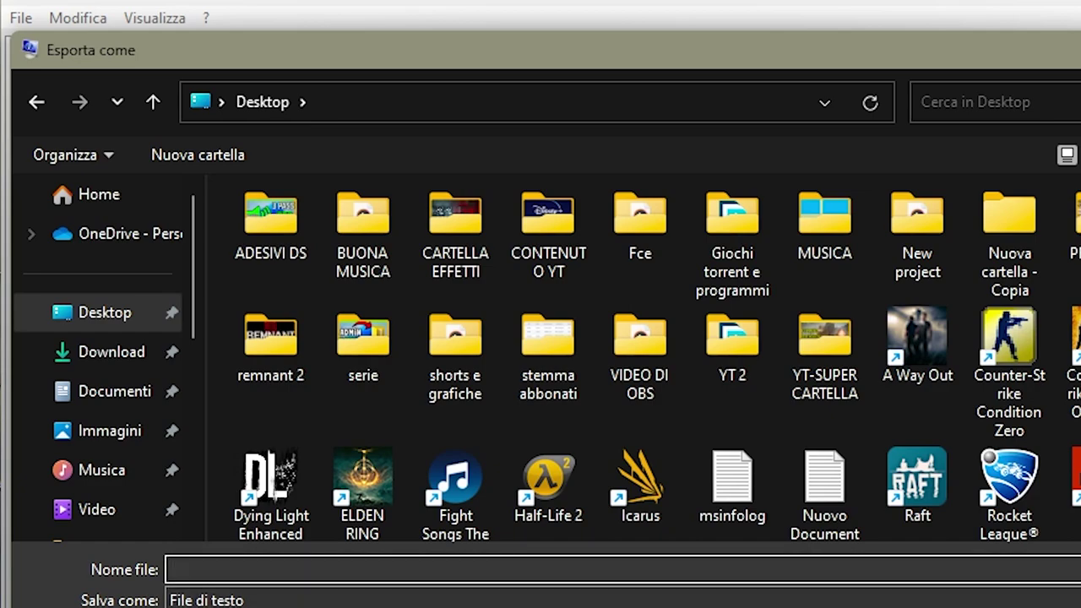
{"action": "type", "text": "msinfolog.t"}
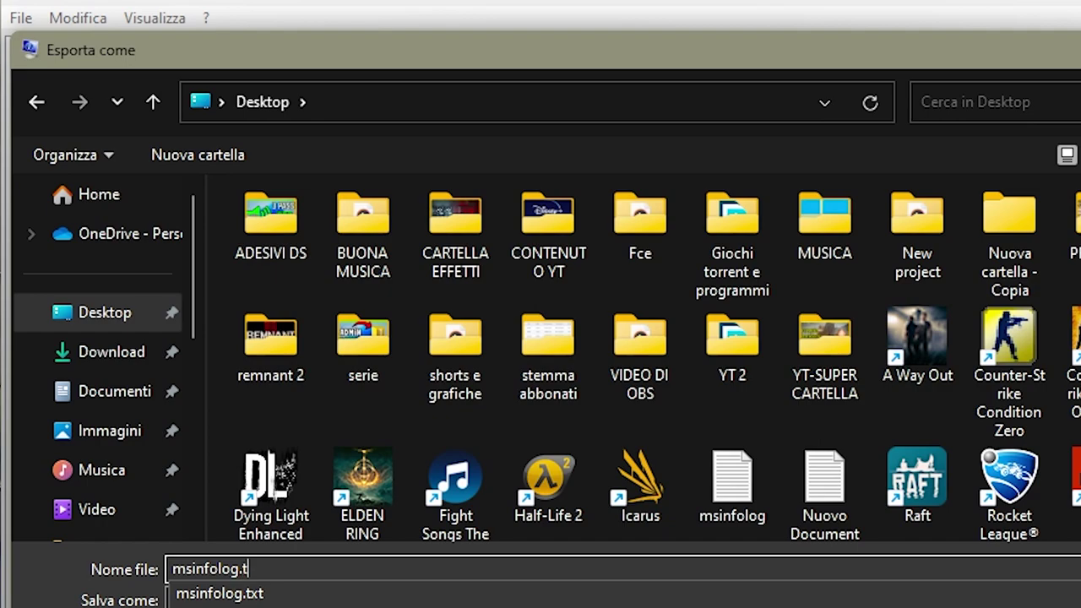
{"action": "type", "text": "xt"}
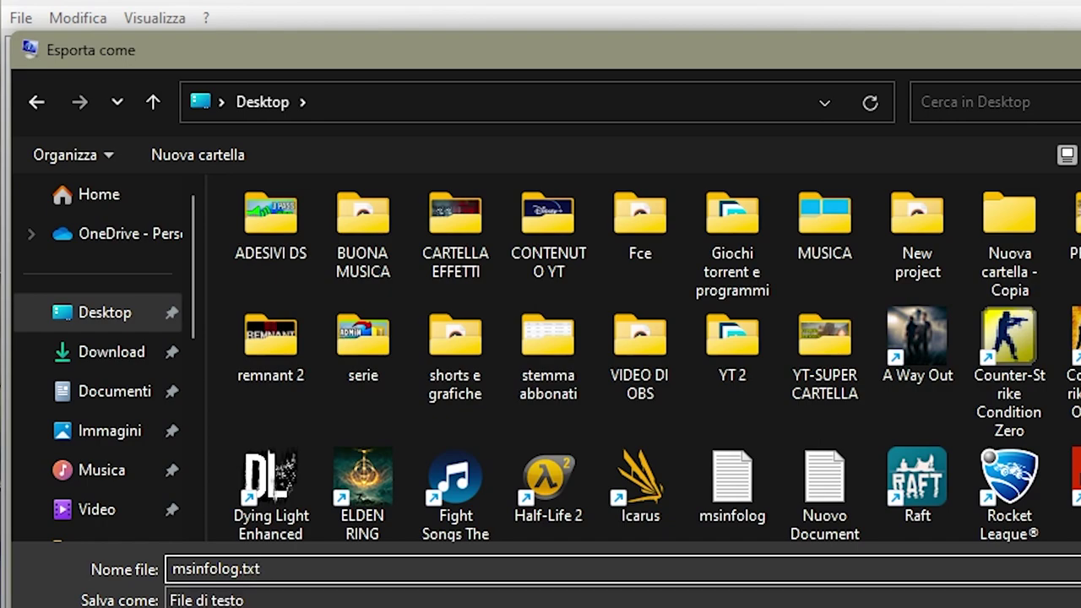
{"action": "left_click", "coordinate": [90, 313]}
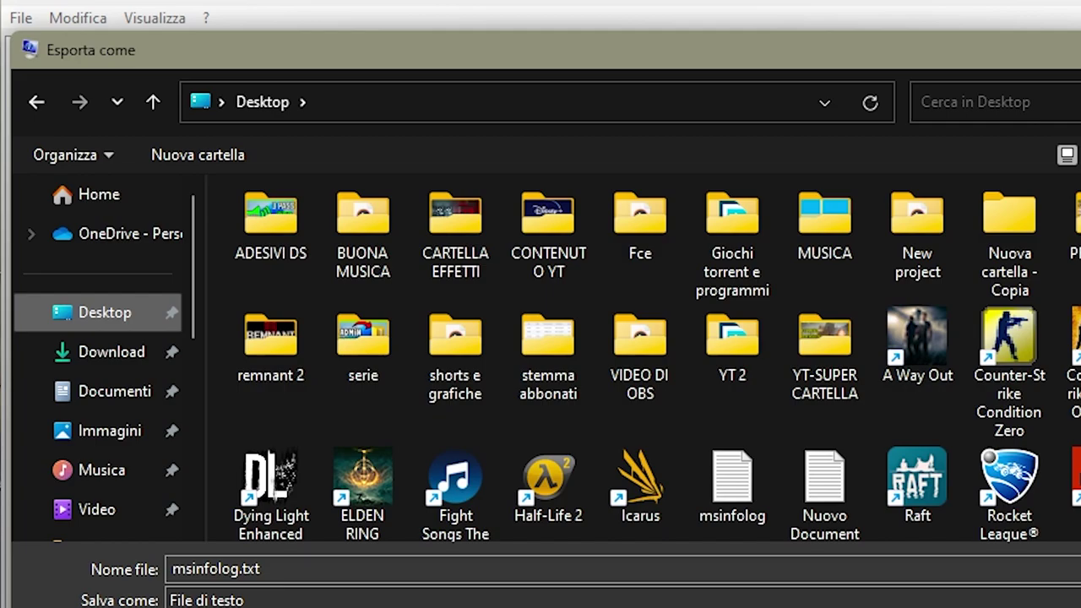
{"action": "key", "text": "Return"}
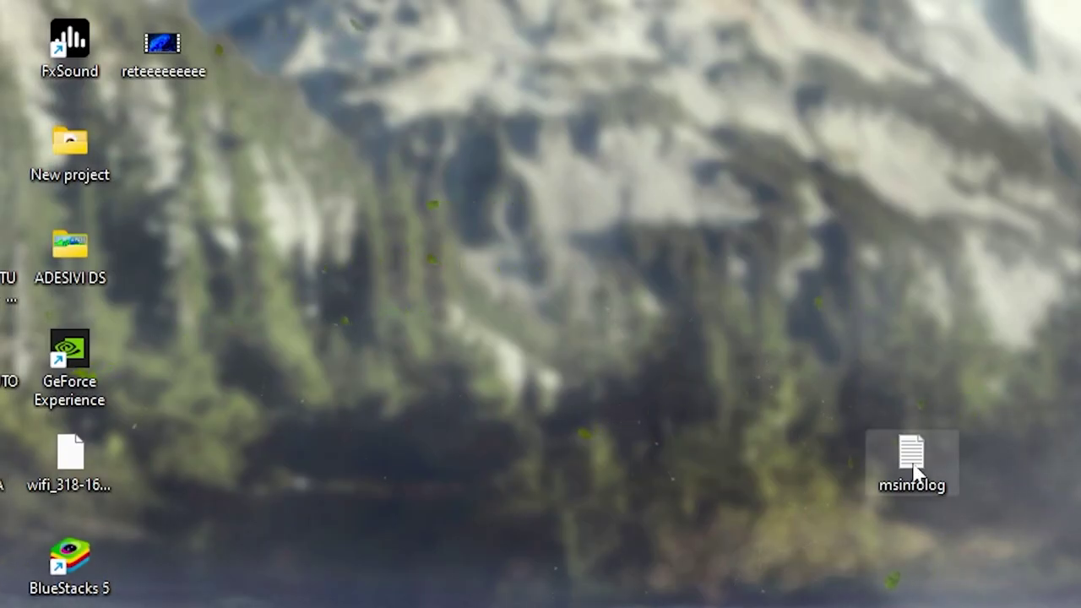
- Open the msinfolog file from the desktop, look through the report in a maximised window, and return to the desktop
{"action": "double_click", "coordinate": [911, 460]}
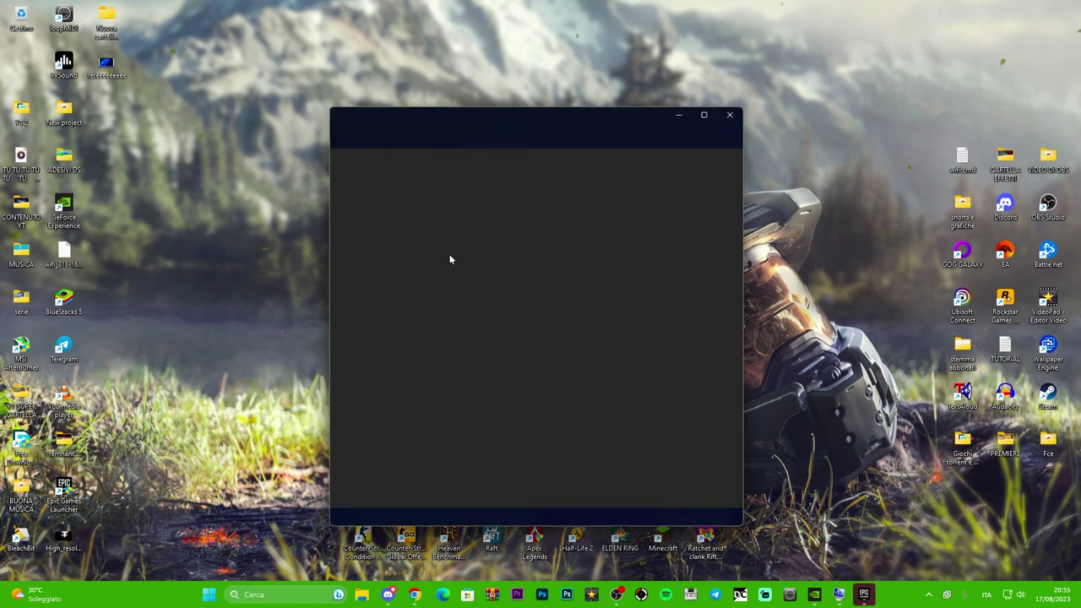
{"action": "left_click", "coordinate": [707, 115]}
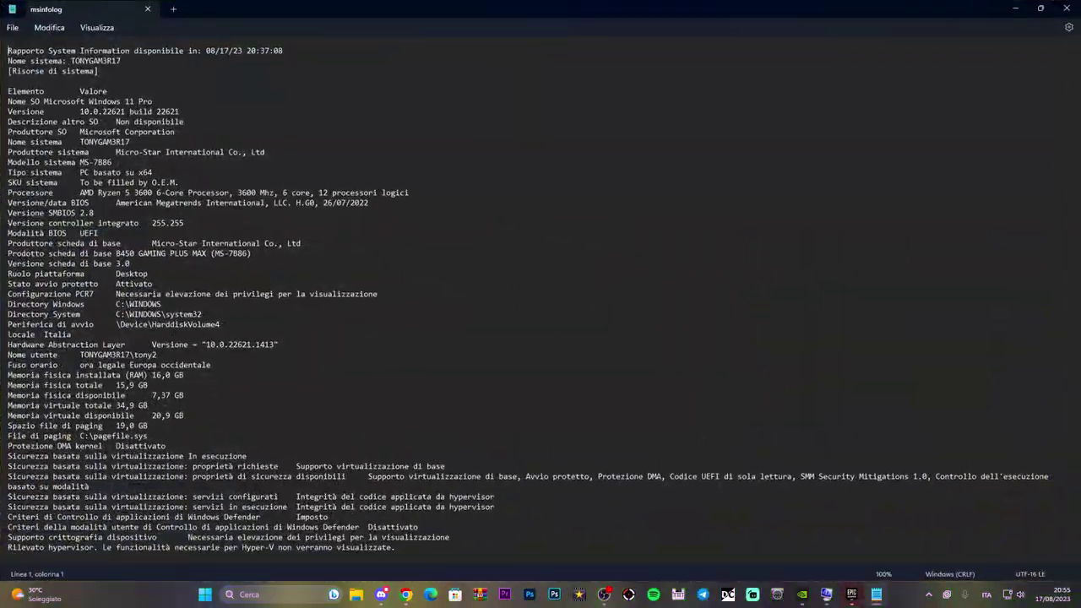
{"action": "scroll", "coordinate": [541, 304], "scroll_direction": "down", "scroll_amount": 20}
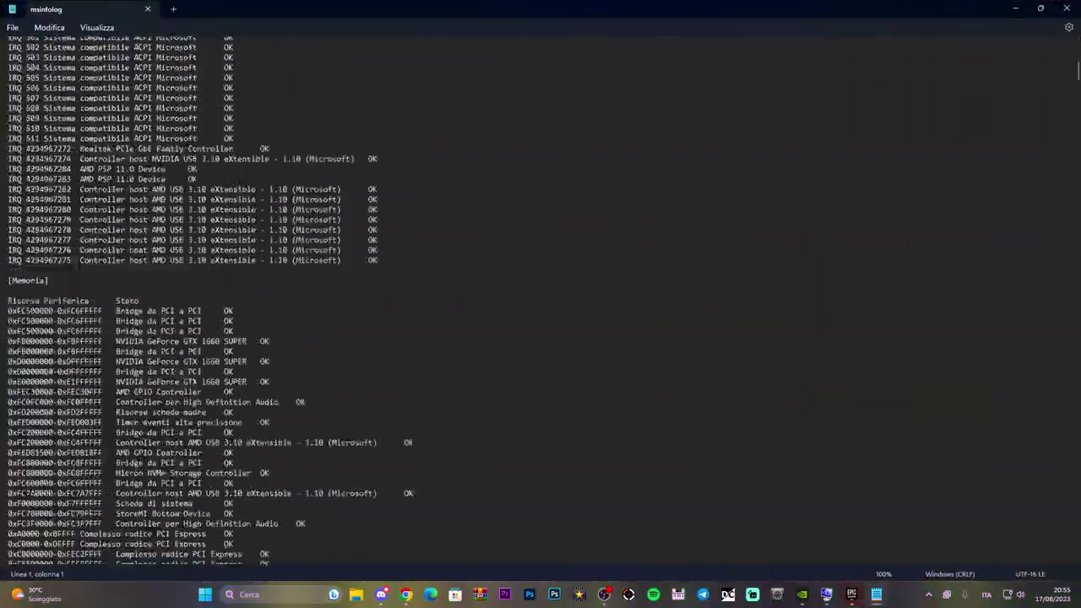
{"action": "scroll", "coordinate": [540, 304], "scroll_direction": "down", "scroll_amount": 20}
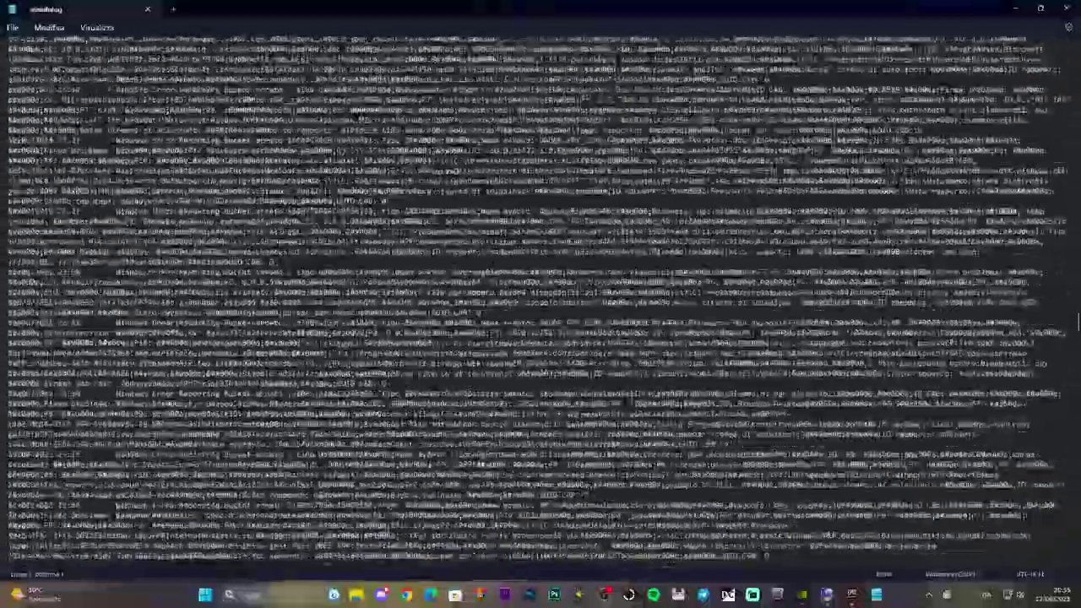
{"action": "scroll", "coordinate": [397, 369], "scroll_direction": "down", "scroll_amount": 20}
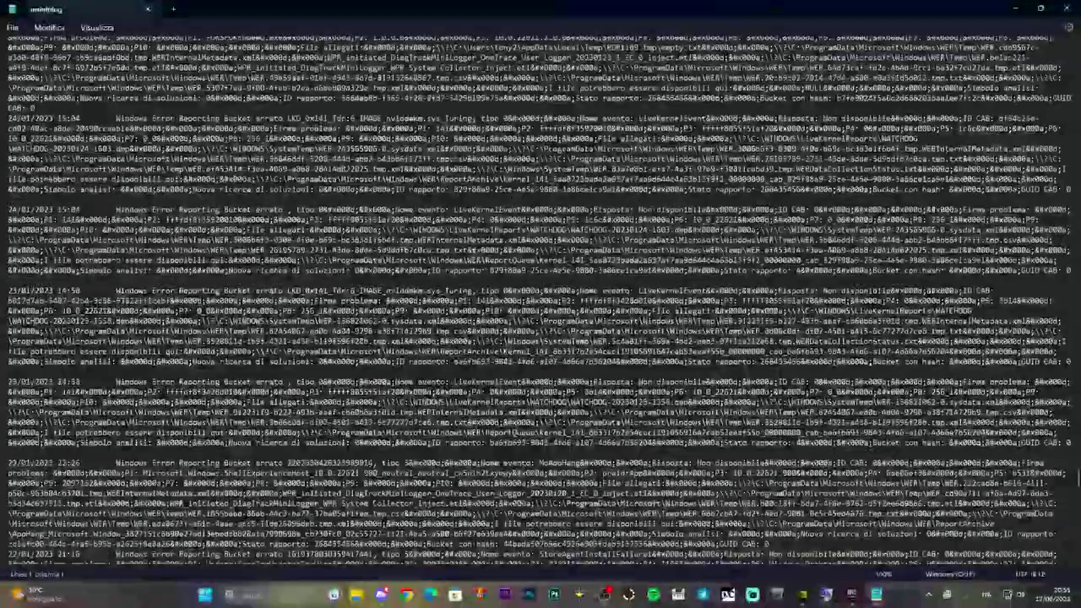
{"action": "key", "text": "super+d"}
- Open a File Explorer window and go to Documents > My Games > Rocket League > TAGame > Logs
{"action": "left_click", "coordinate": [368, 594]}
{"action": "left_click_drag", "start_coordinate": [433, 85], "coordinate": [490, 77]}
{"action": "left_click", "coordinate": [191, 238]}
{"action": "scroll", "coordinate": [464, 275], "scroll_direction": "down", "scroll_amount": 6}
{"action": "scroll", "coordinate": [464, 275], "scroll_direction": "up", "scroll_amount": 3}
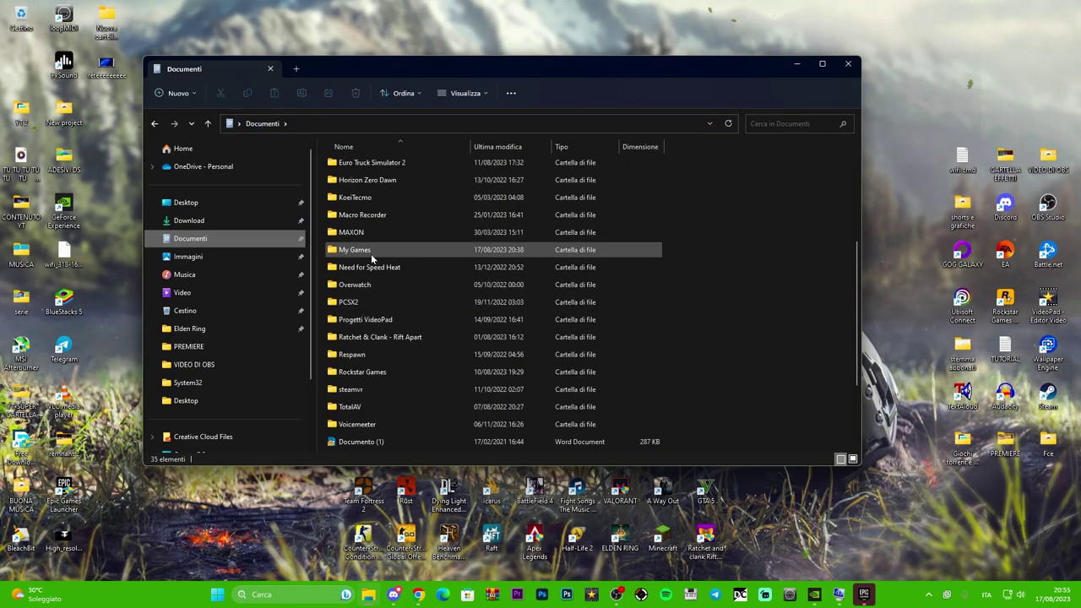
{"action": "mouse_move", "coordinate": [370, 253]}
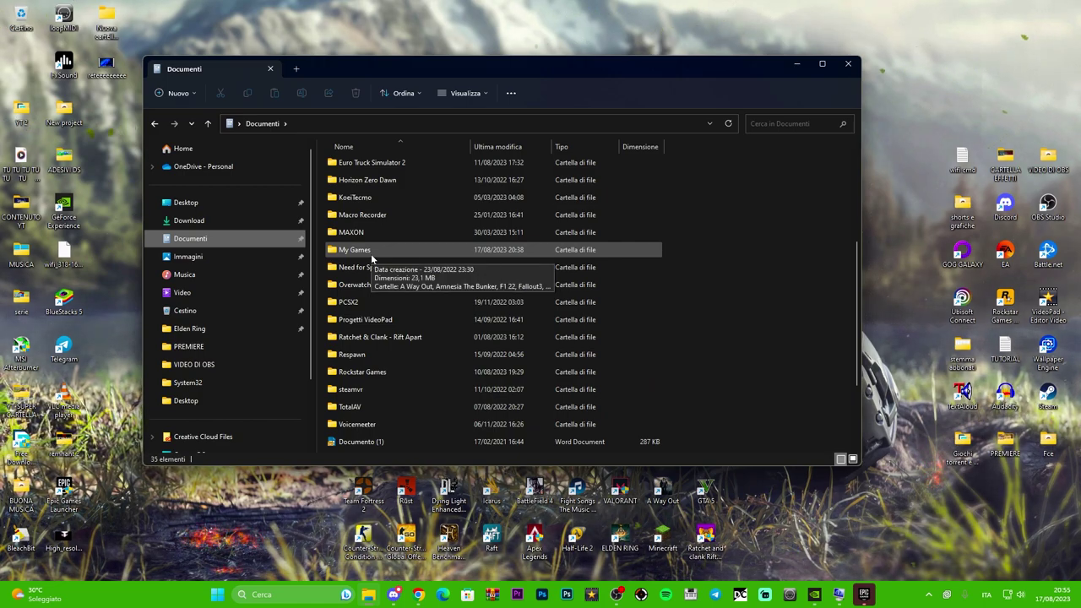
{"action": "double_click", "coordinate": [378, 256]}
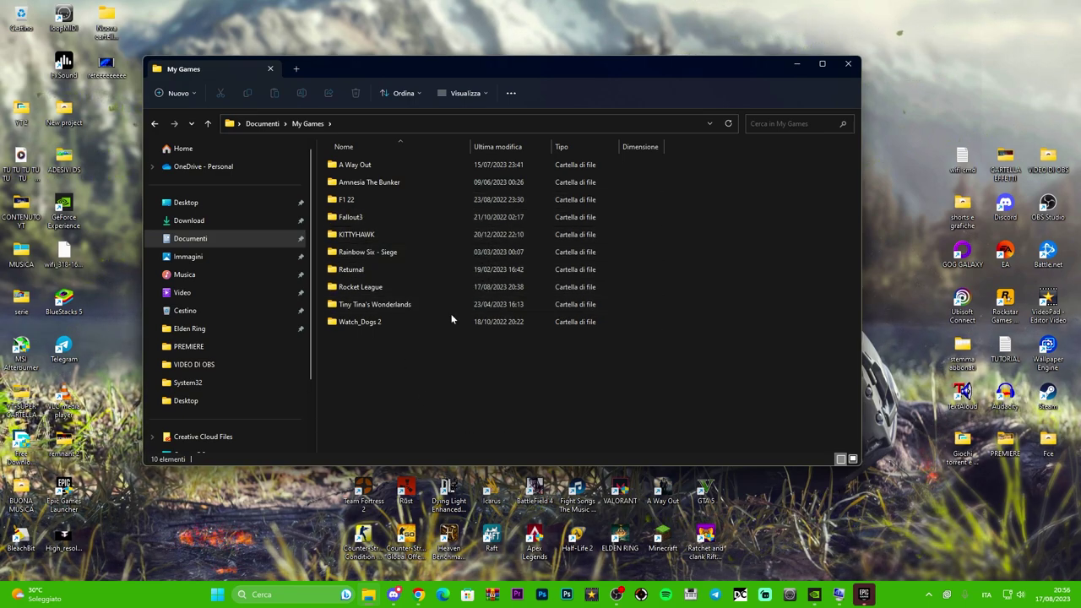
{"action": "double_click", "coordinate": [375, 288]}
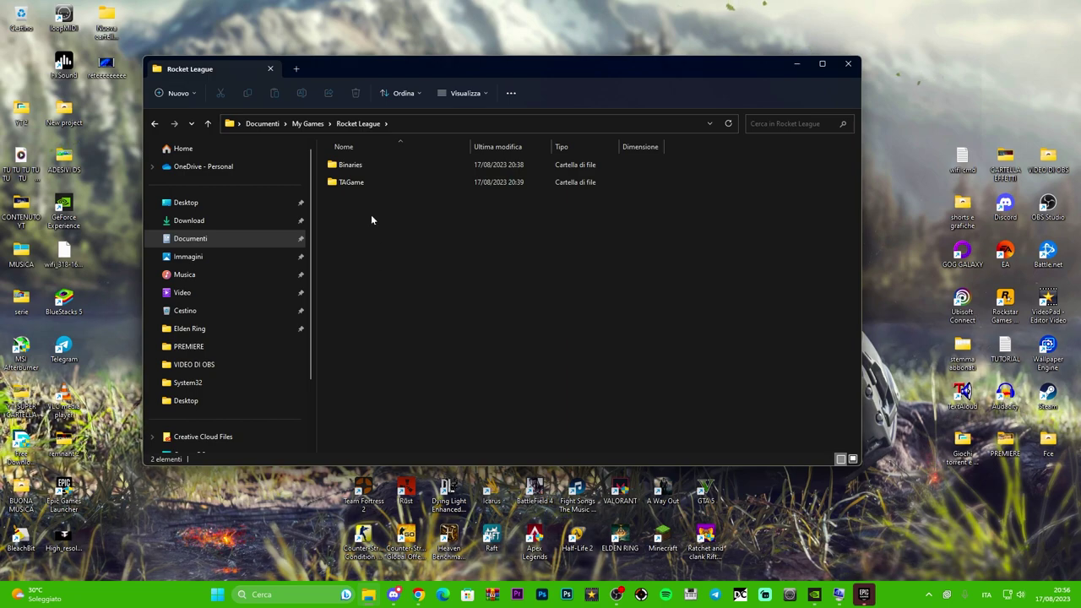
{"action": "double_click", "coordinate": [366, 183]}
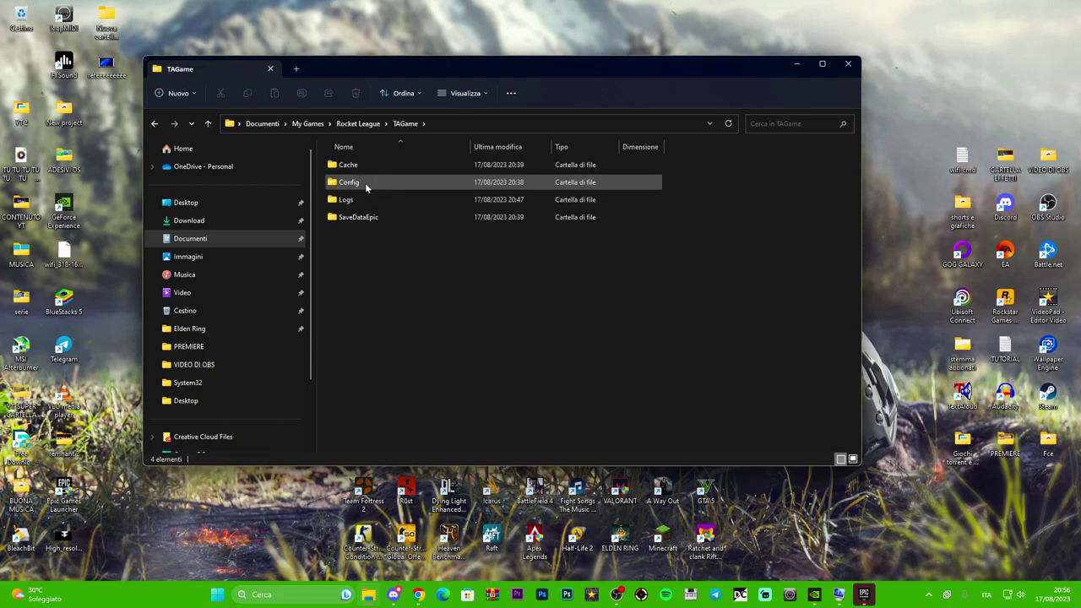
{"action": "double_click", "coordinate": [357, 203]}
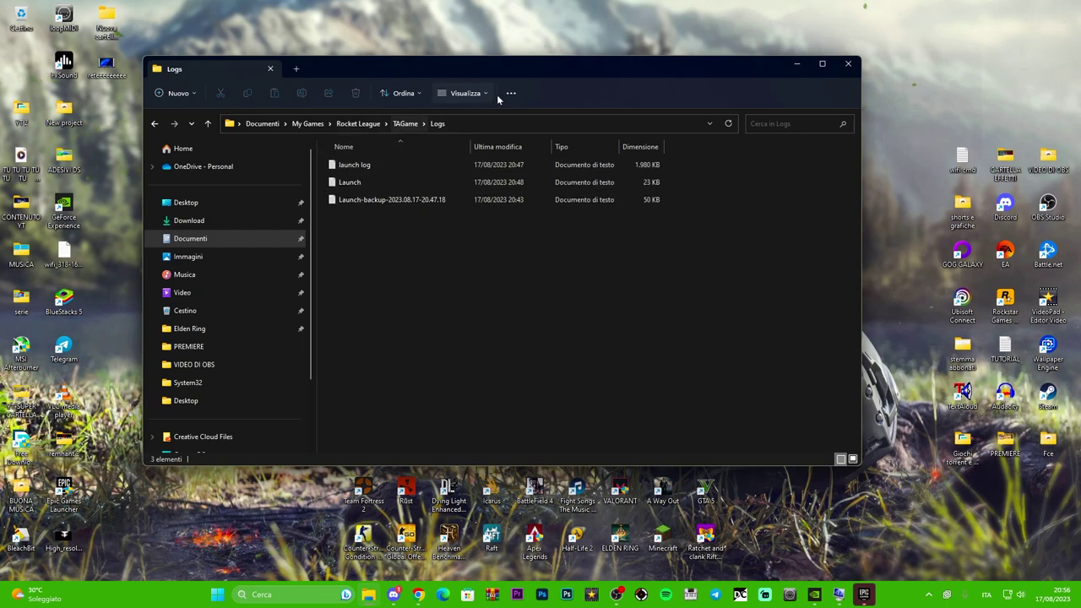
- Open the Launch text file from the Logs folder and place its window beside the file list
{"action": "left_click_drag", "start_coordinate": [475, 70], "coordinate": [485, 67]}
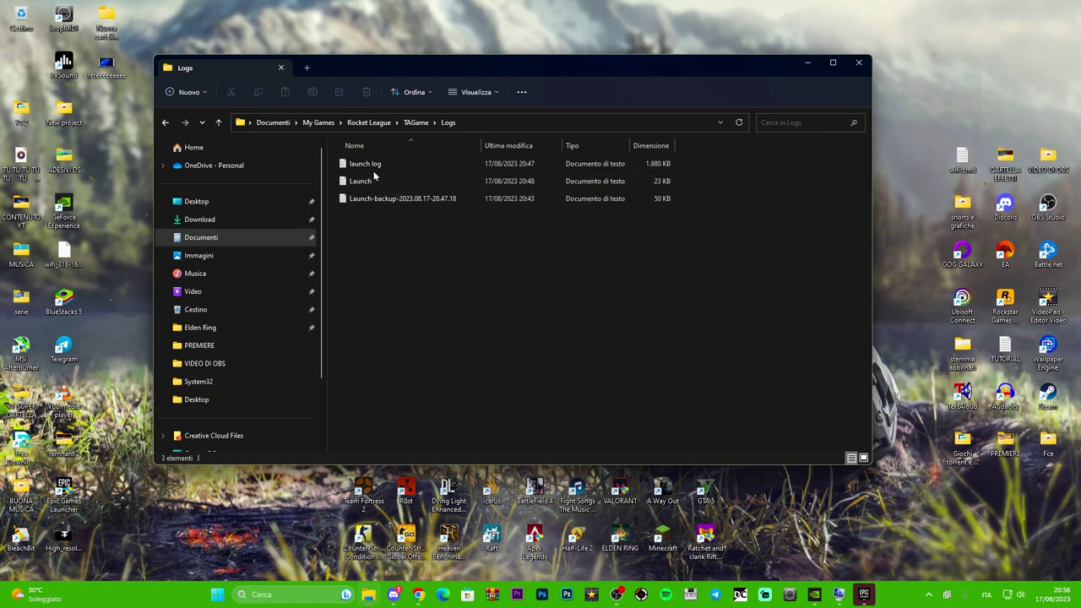
{"action": "left_click_drag", "start_coordinate": [425, 66], "coordinate": [464, 60]}
{"action": "double_click", "coordinate": [401, 174]}
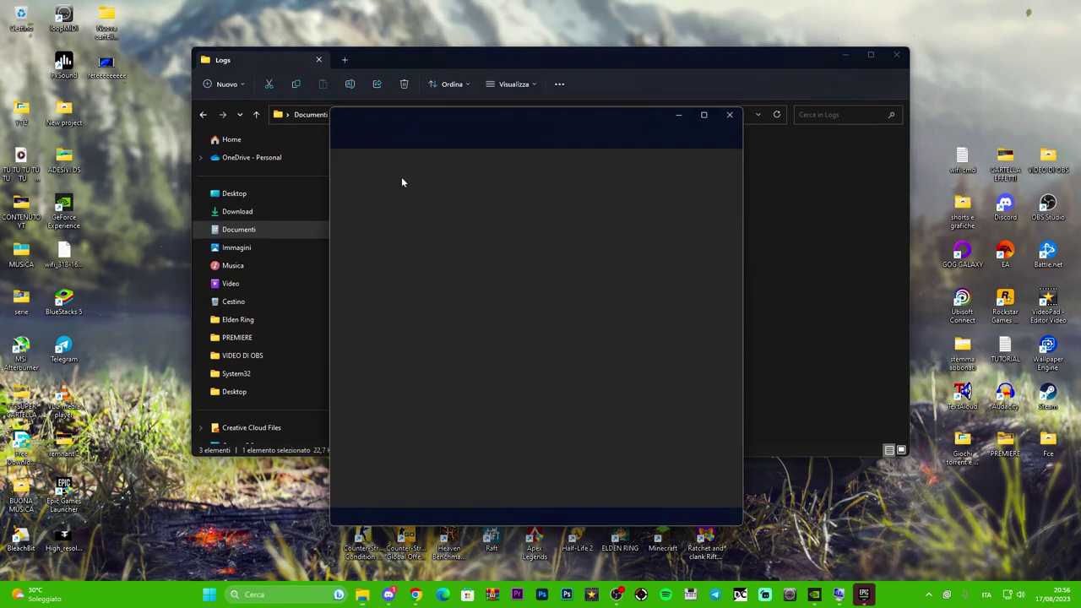
{"action": "left_click_drag", "start_coordinate": [519, 120], "coordinate": [767, 105]}
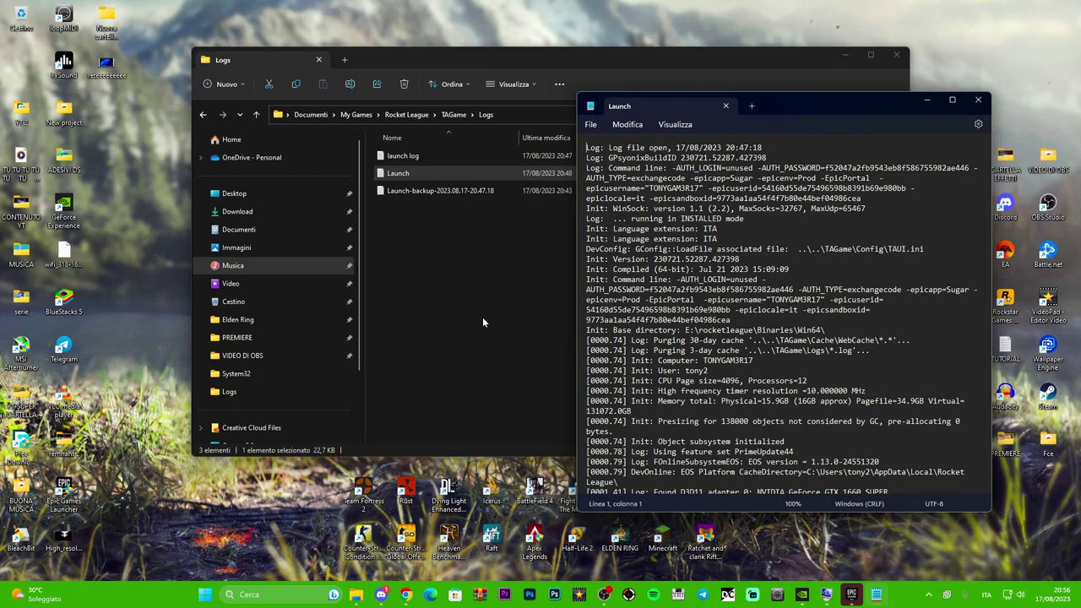
{"action": "left_click_drag", "start_coordinate": [814, 117], "coordinate": [798, 116]}
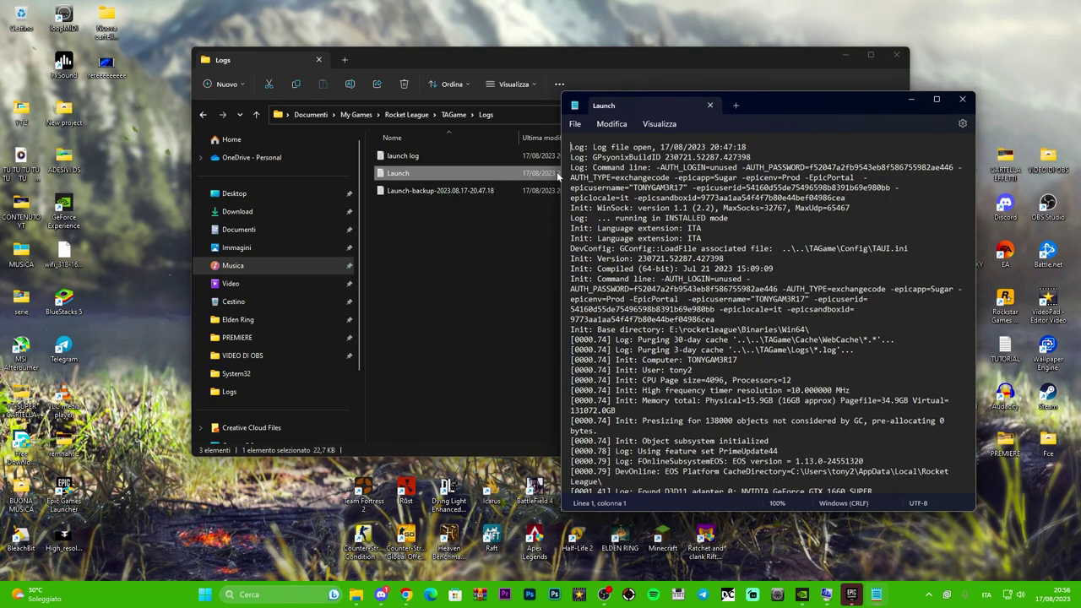
- Delete the entire text of the Launch file and minimise the Logs folder window
{"action": "key", "text": "ctrl+a"}
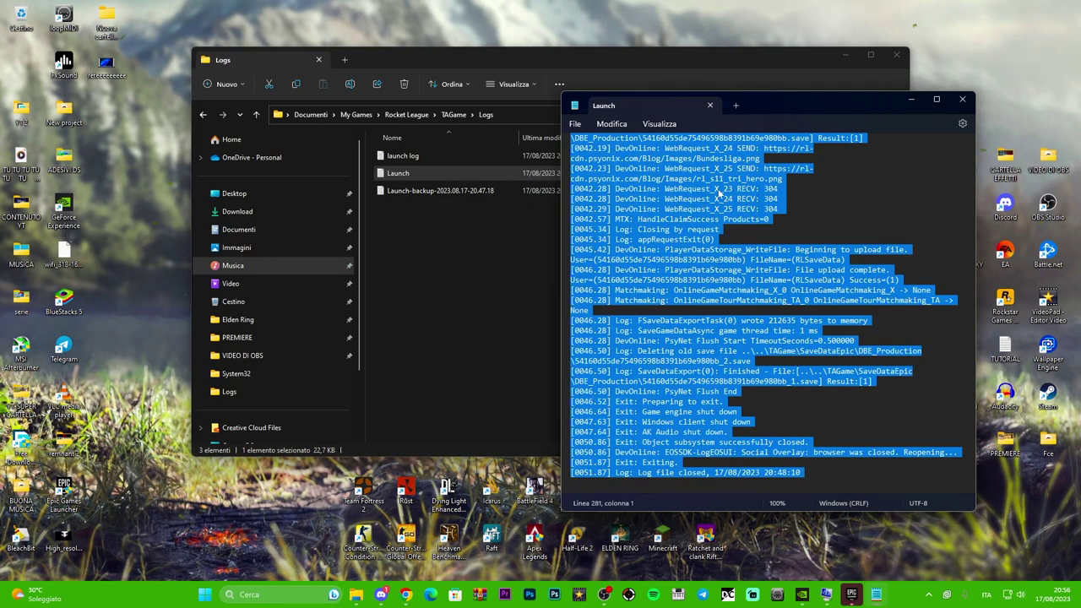
{"action": "key", "text": "Delete"}
{"action": "left_click_drag", "start_coordinate": [788, 95], "coordinate": [393, 181]}
{"action": "left_click", "coordinate": [846, 56]}
- Open the msinfolog report from the desktop and copy its entire text
{"action": "left_click_drag", "start_coordinate": [492, 188], "coordinate": [836, 100]}
{"action": "left_click_drag", "start_coordinate": [448, 254], "coordinate": [287, 251]}
{"action": "double_click", "coordinate": [286, 251]}
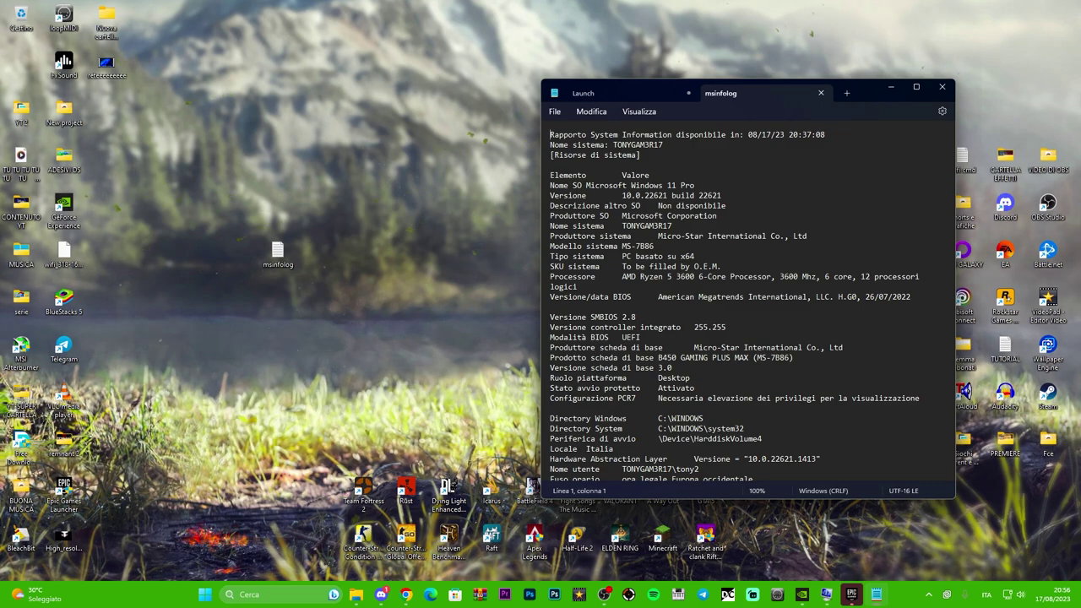
{"action": "key", "text": "ctrl+a"}
{"action": "right_click", "coordinate": [581, 135]}
{"action": "left_click", "coordinate": [608, 194]}
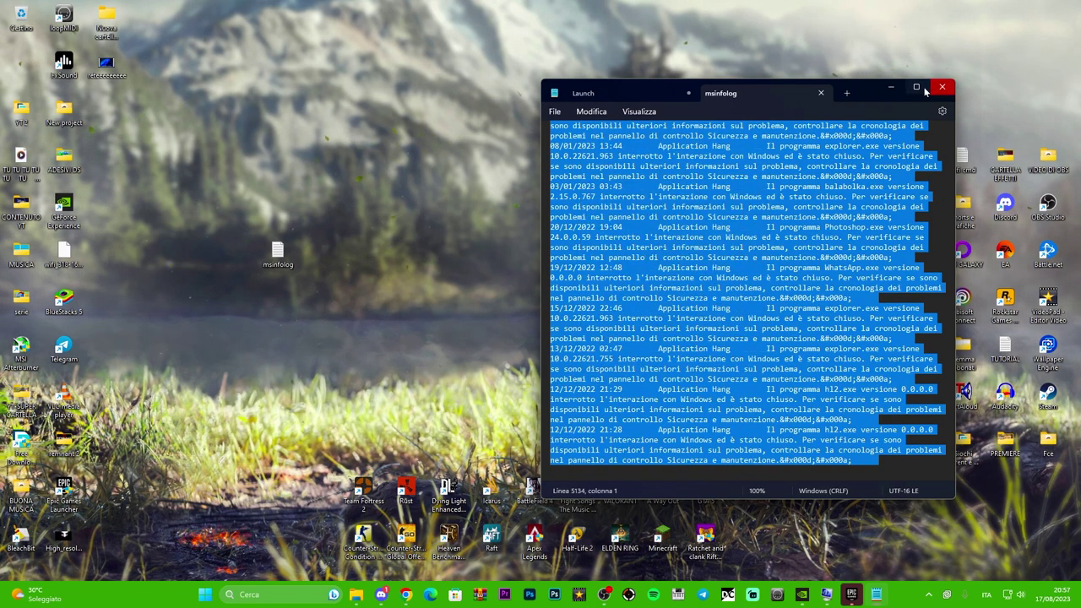
- Paste the copied system report into the emptied Launch document
{"action": "left_click", "coordinate": [622, 95]}
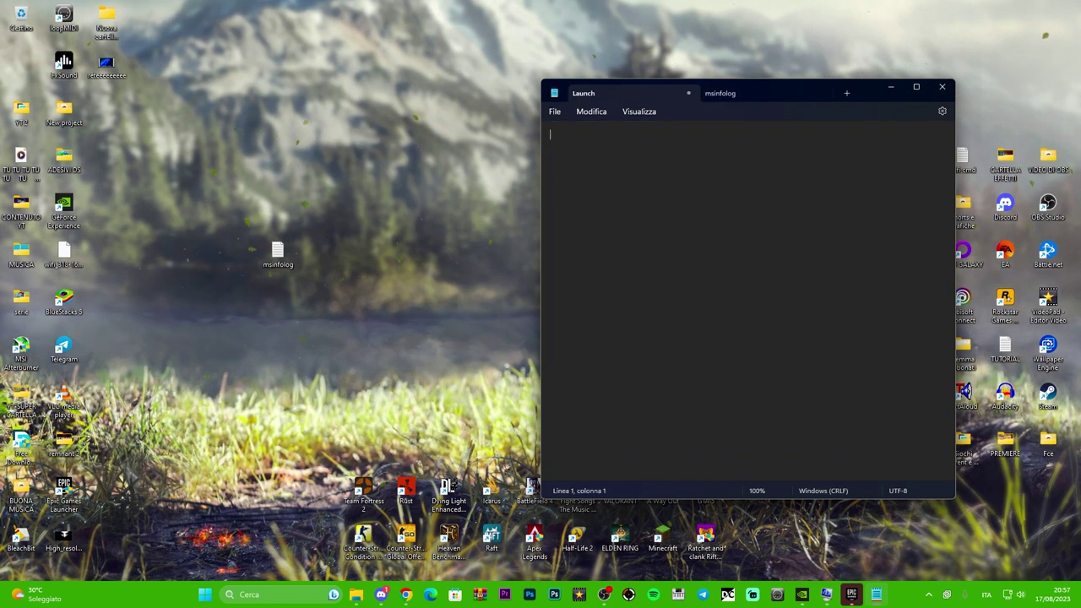
{"action": "left_click", "coordinate": [555, 111]}
{"action": "left_click", "coordinate": [555, 111]}
- Start saving the Launch document under a new name and browse to My Games > Rocket League > TAGame > Logs
{"action": "left_click", "coordinate": [555, 112]}
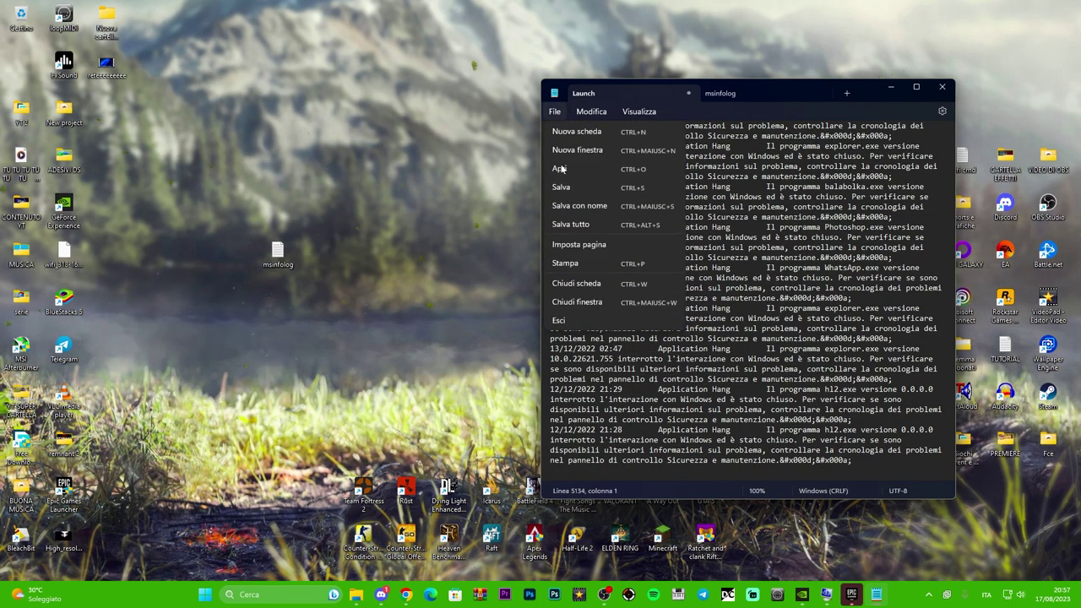
{"action": "left_click", "coordinate": [571, 213]}
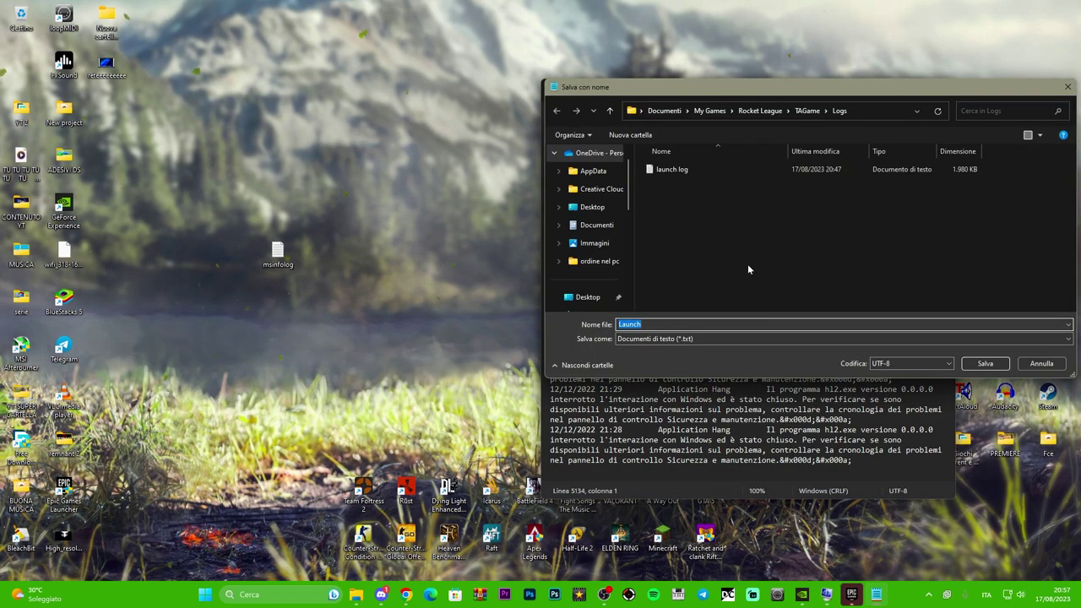
{"action": "left_click", "coordinate": [712, 111]}
{"action": "scroll", "coordinate": [706, 241], "scroll_direction": "down", "scroll_amount": 1}
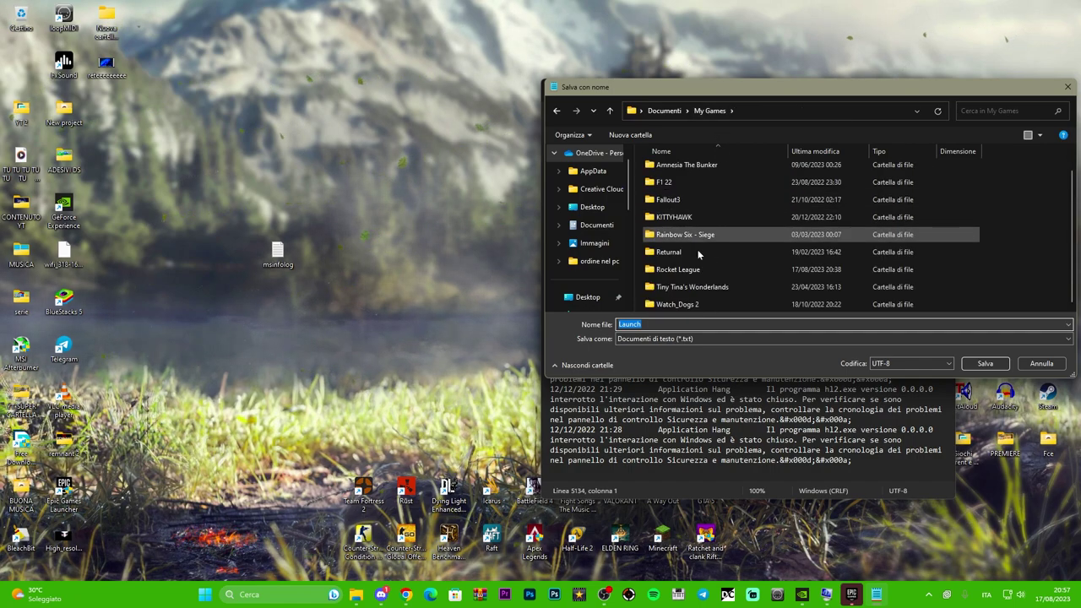
{"action": "double_click", "coordinate": [679, 269]}
{"action": "double_click", "coordinate": [711, 186]}
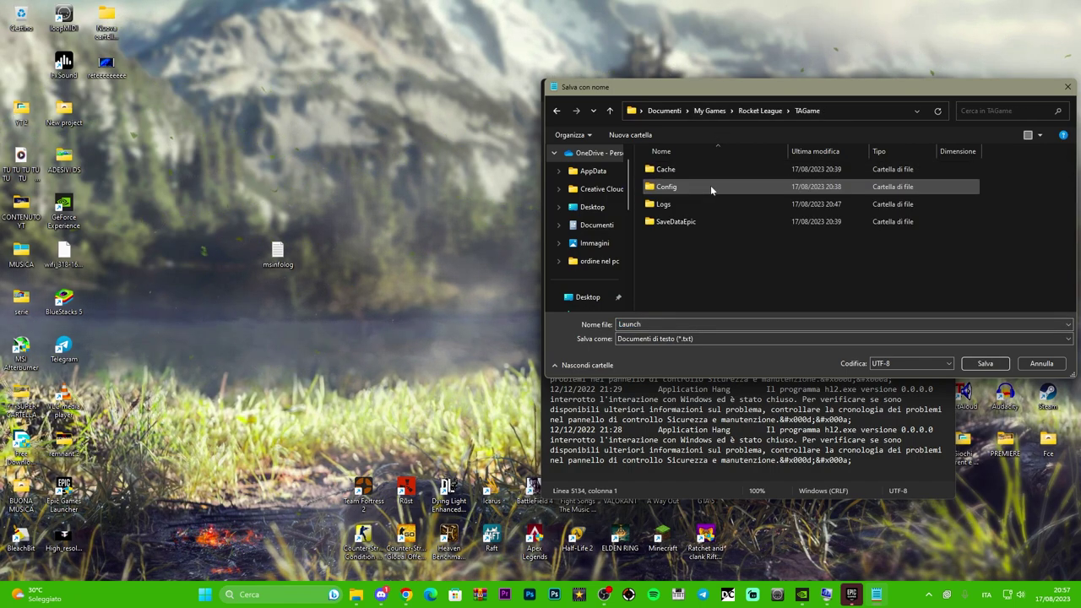
{"action": "double_click", "coordinate": [691, 206]}
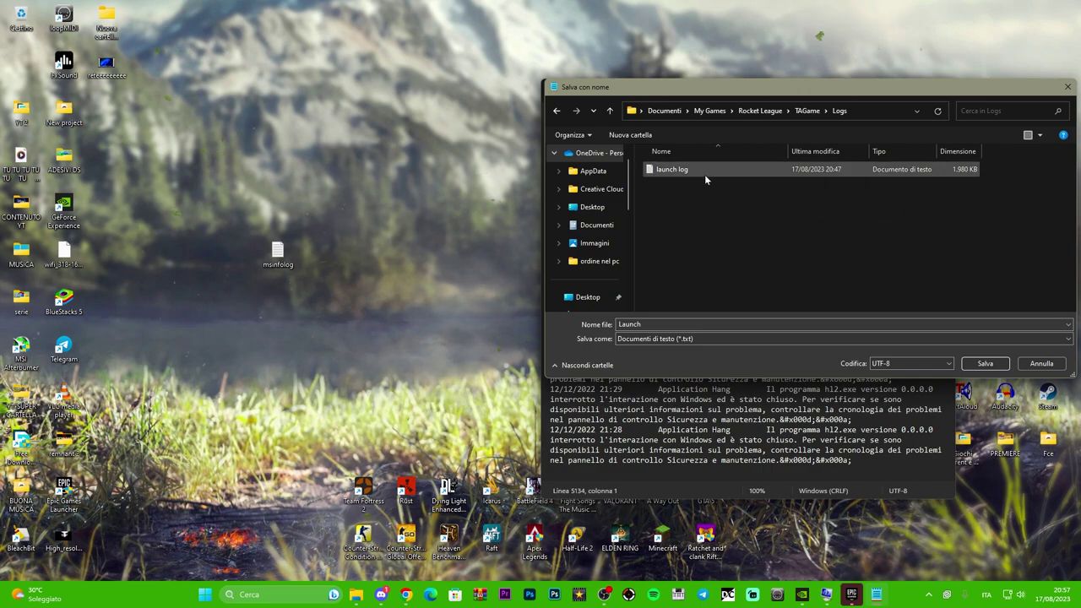
- Try to save the document in the Logs folder as launch log.txt
{"action": "double_click", "coordinate": [630, 324]}
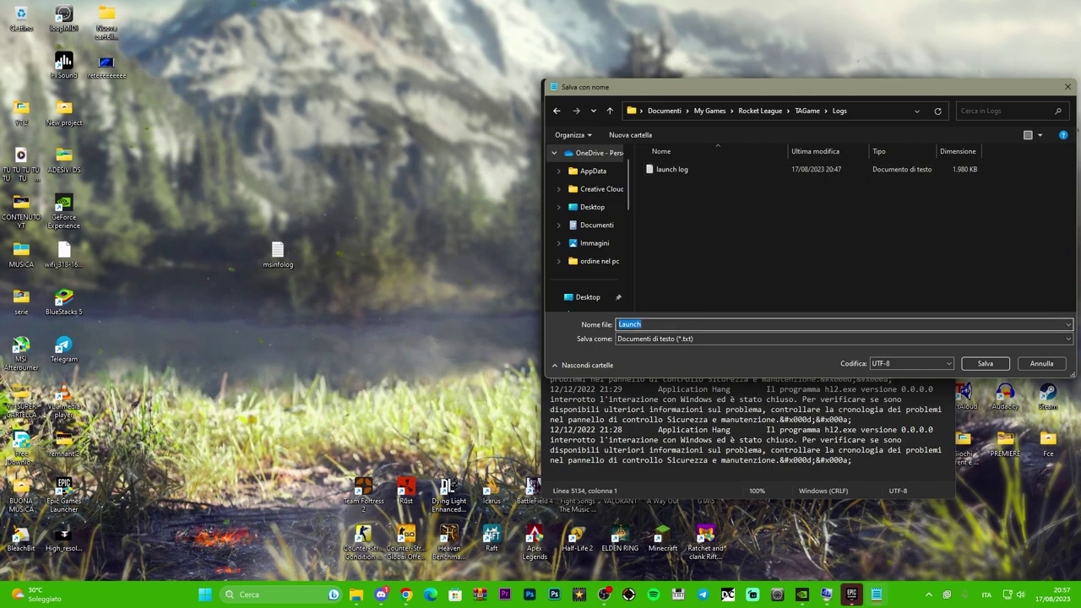
{"action": "type", "text": "laucnh"}
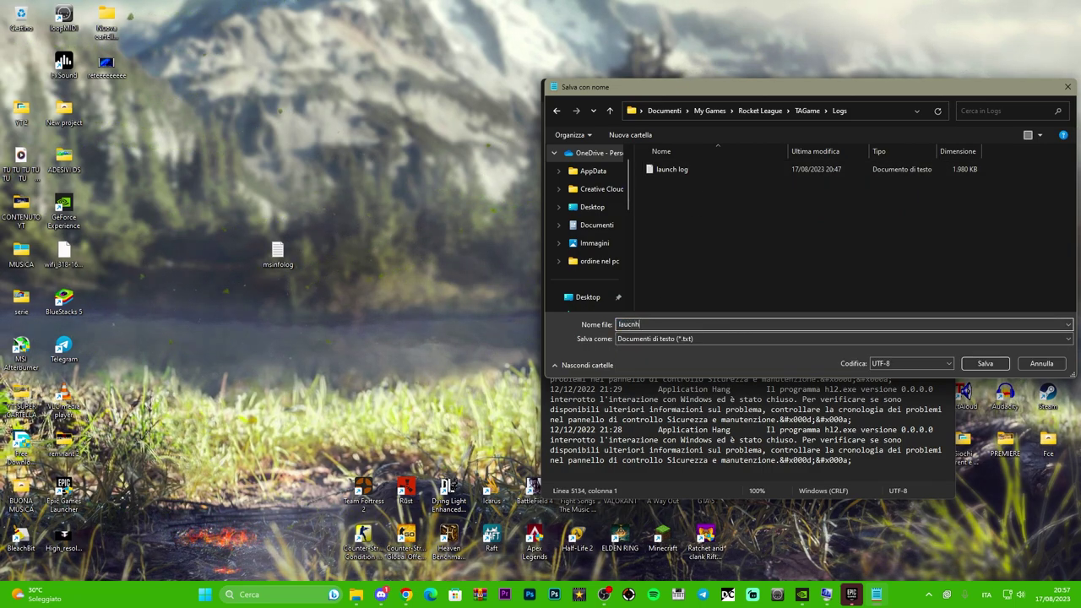
{"action": "key", "text": "BackSpace"}
{"action": "key", "text": "BackSpace"}
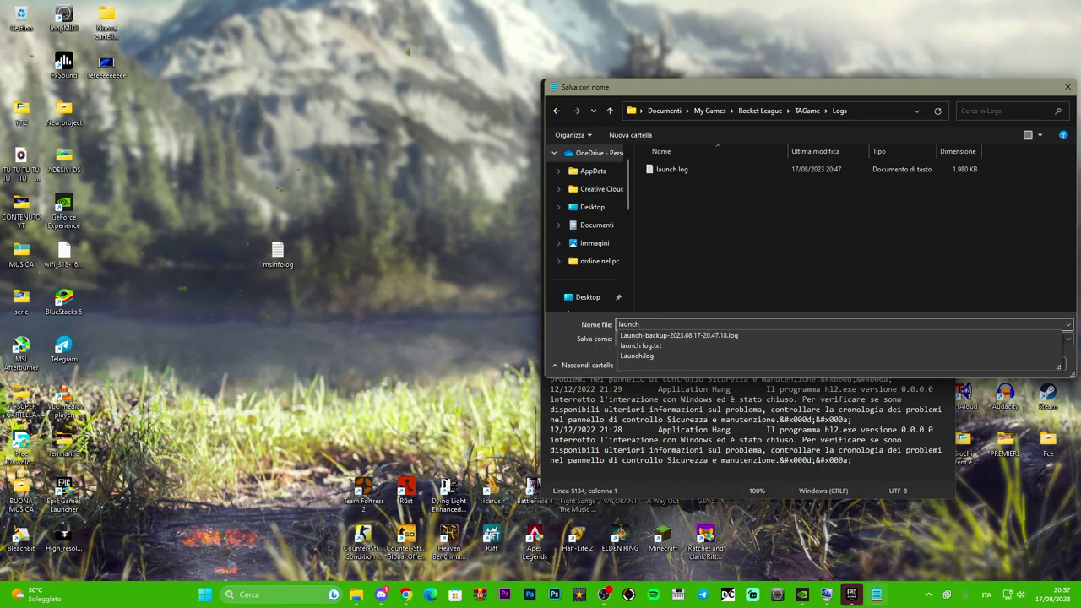
{"action": "type", "text": "ch l"}
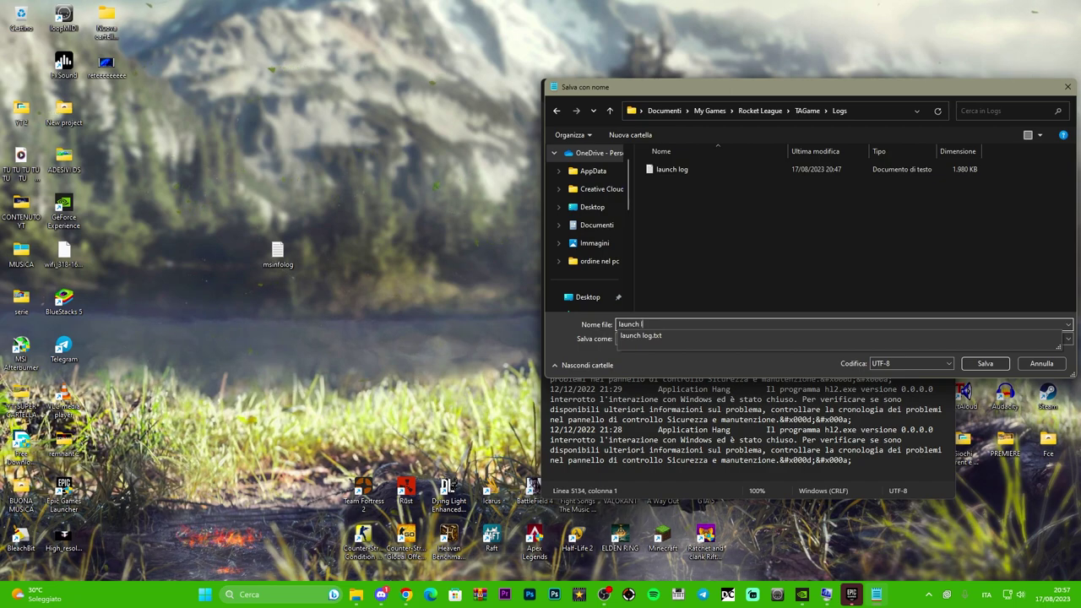
{"action": "type", "text": "og.txt"}
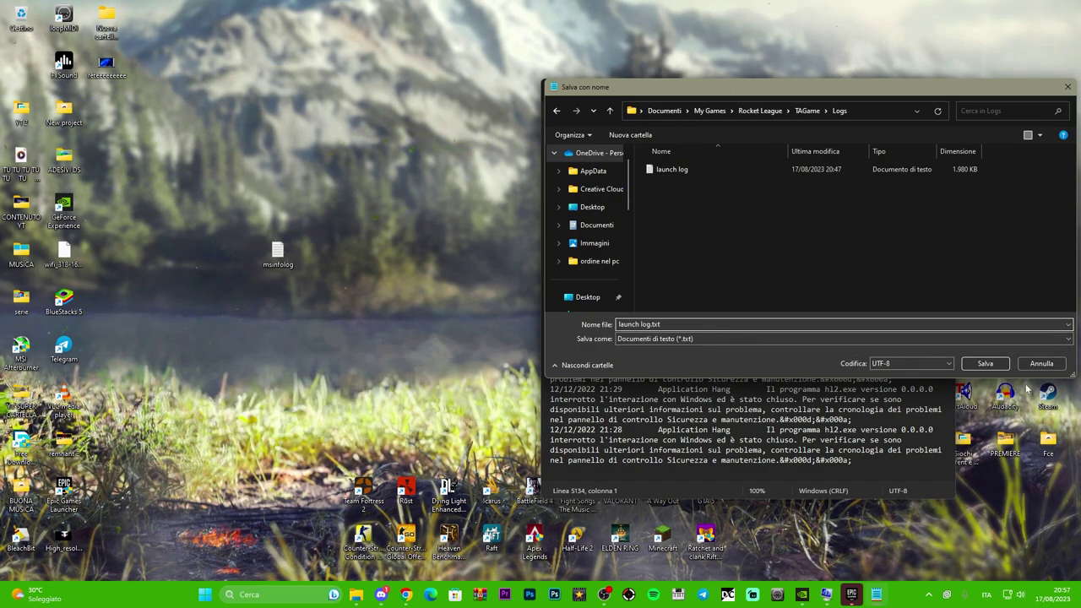
{"action": "left_click_drag", "start_coordinate": [835, 89], "coordinate": [647, 88]}
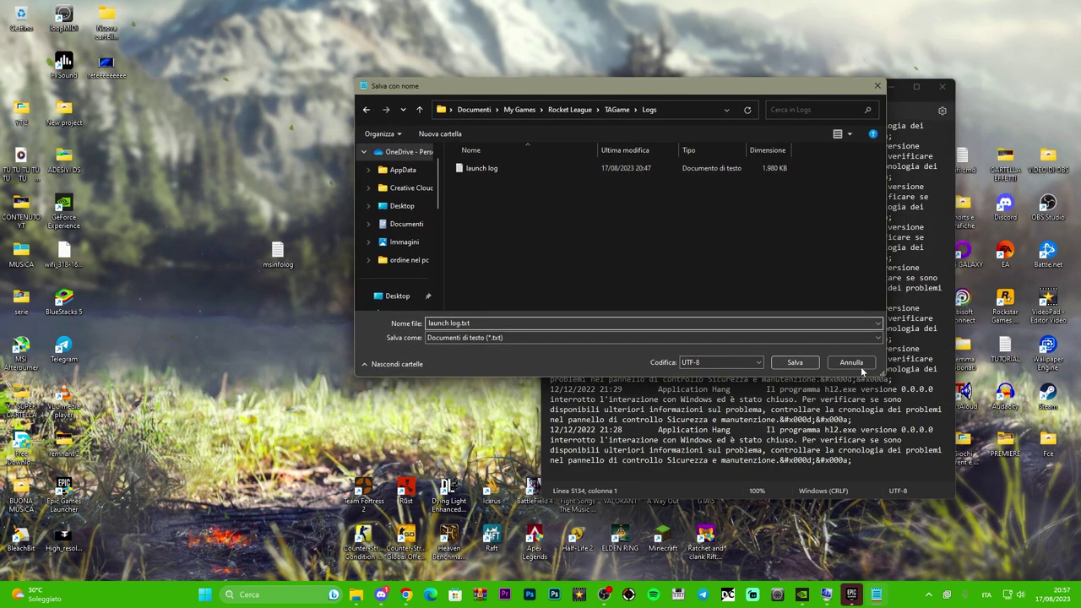
{"action": "left_click", "coordinate": [794, 363]}
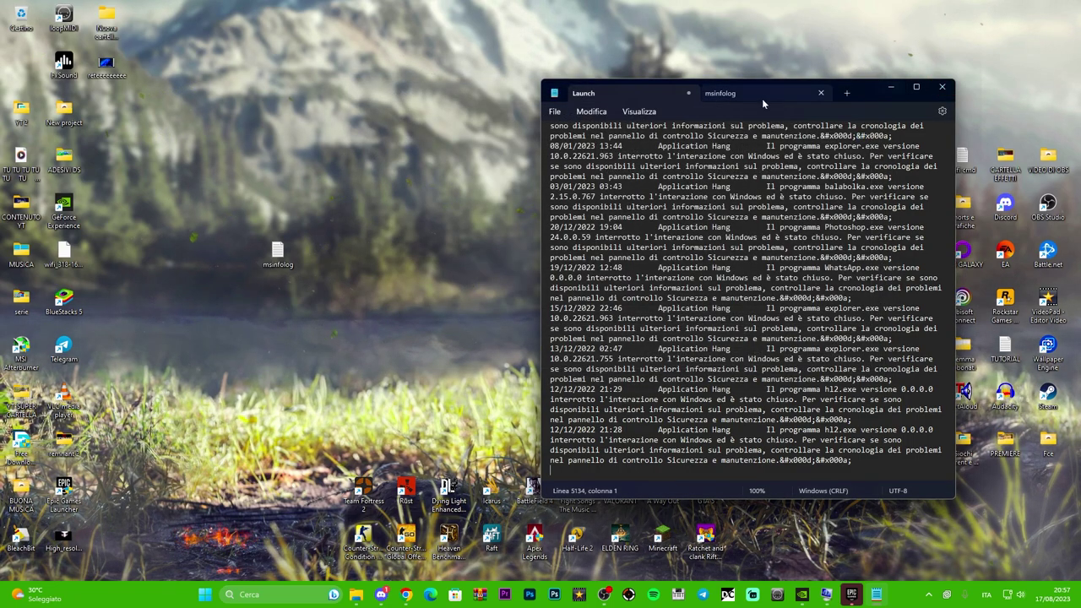
- Close the Launch document without saving its changes, along with the open msinfolog report
{"action": "left_click", "coordinate": [689, 93]}
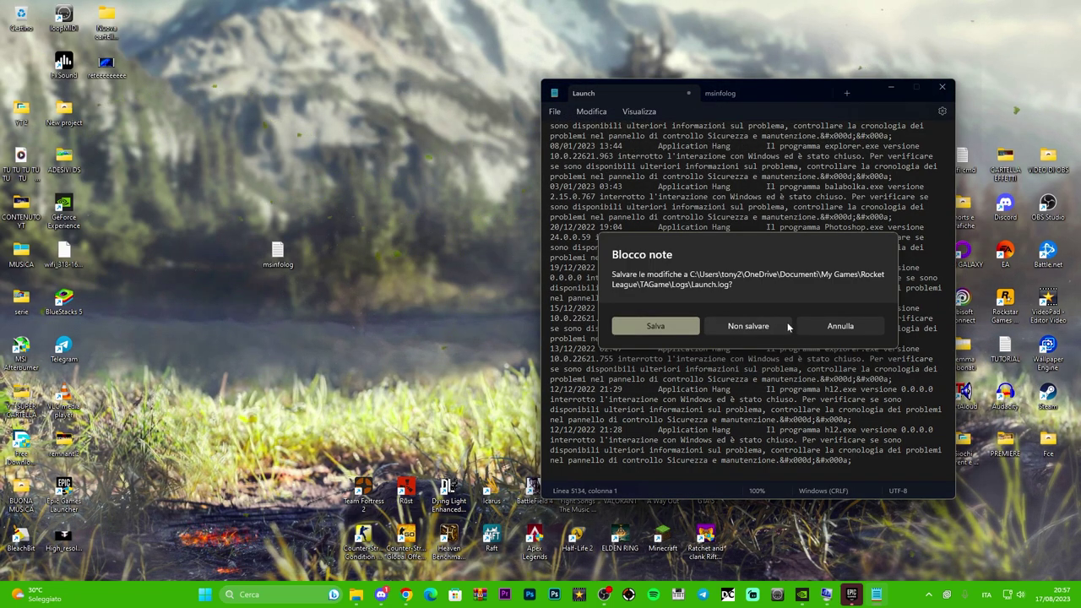
{"action": "left_click", "coordinate": [761, 326]}
{"action": "left_click", "coordinate": [690, 92]}
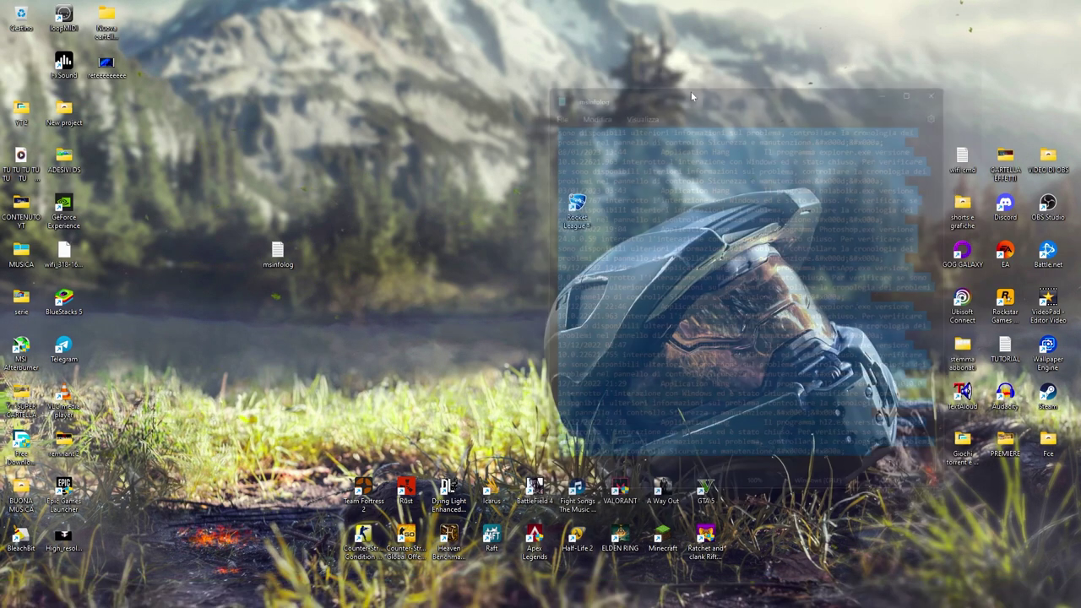
- Delete the WebCache folder and the RegionCache.cache file from the Cache folder of Rocket League's TAGame documents folder
{"action": "left_click", "coordinate": [369, 595]}
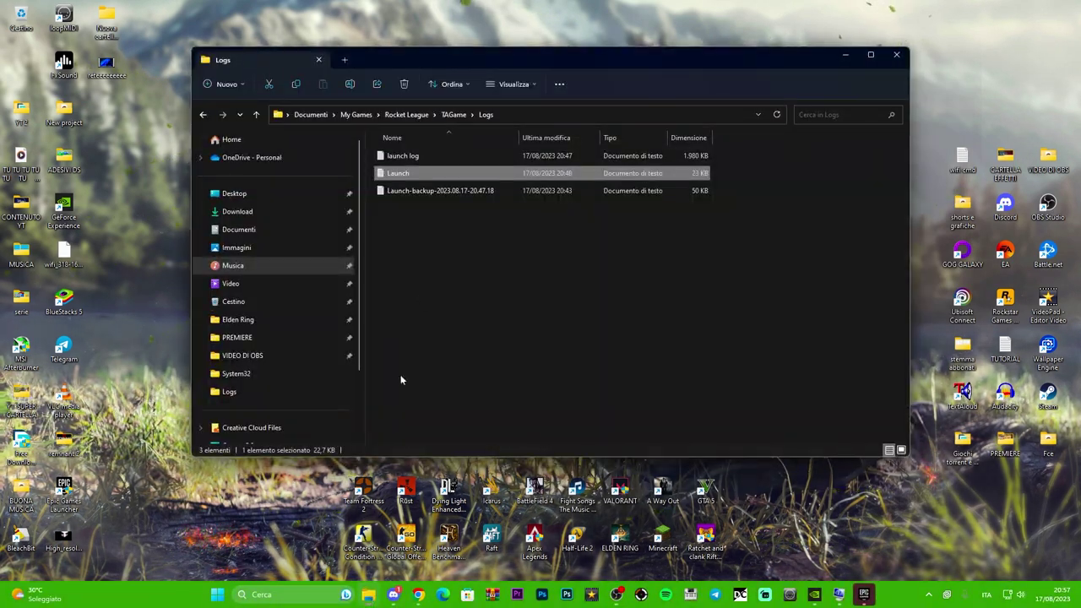
{"action": "left_click", "coordinate": [202, 115]}
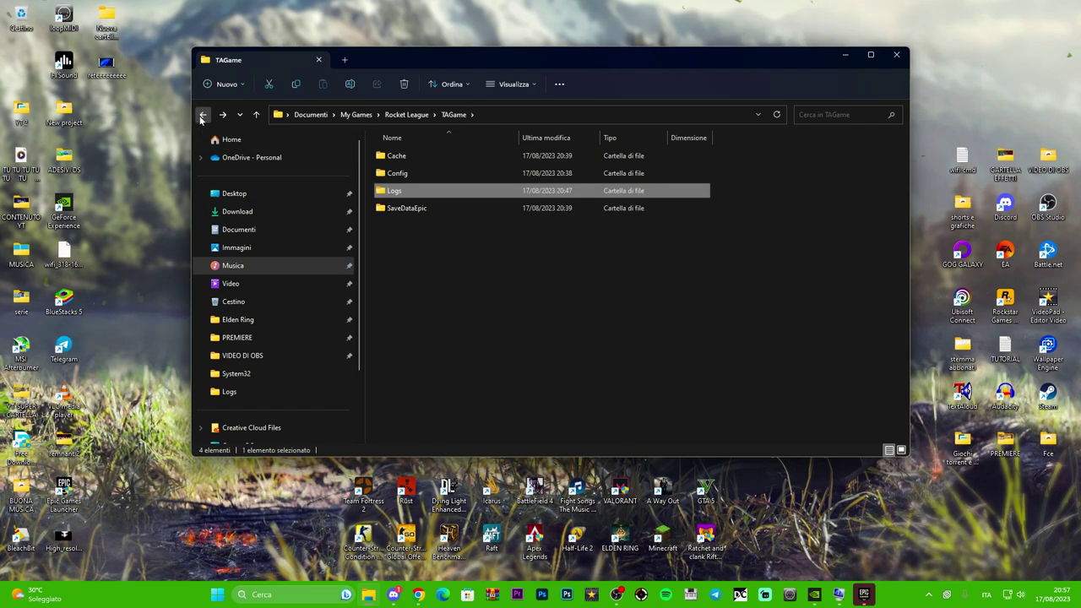
{"action": "double_click", "coordinate": [406, 157]}
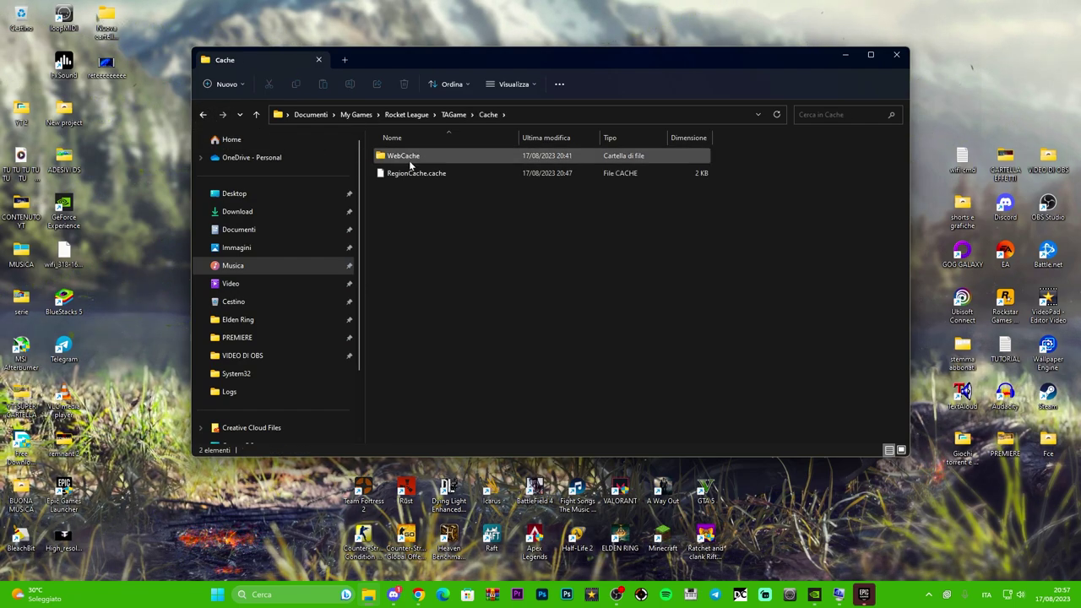
{"action": "left_click", "coordinate": [406, 173]}
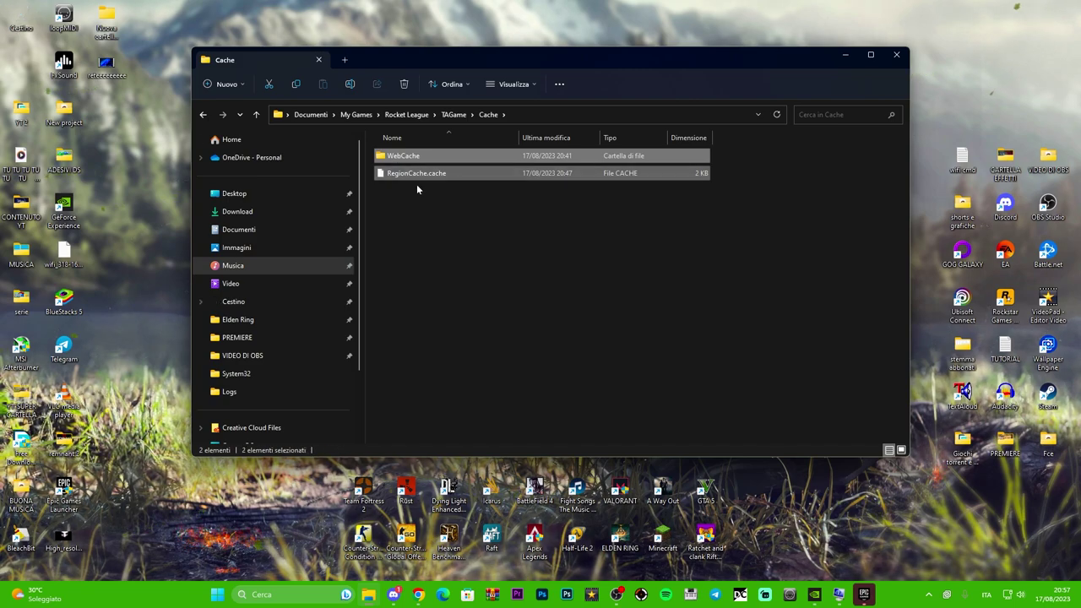
{"action": "key", "text": "Delete"}
- Empty the recycle bin and close the Cache folder window
{"action": "right_click", "coordinate": [24, 19]}
{"action": "left_click", "coordinate": [75, 73]}
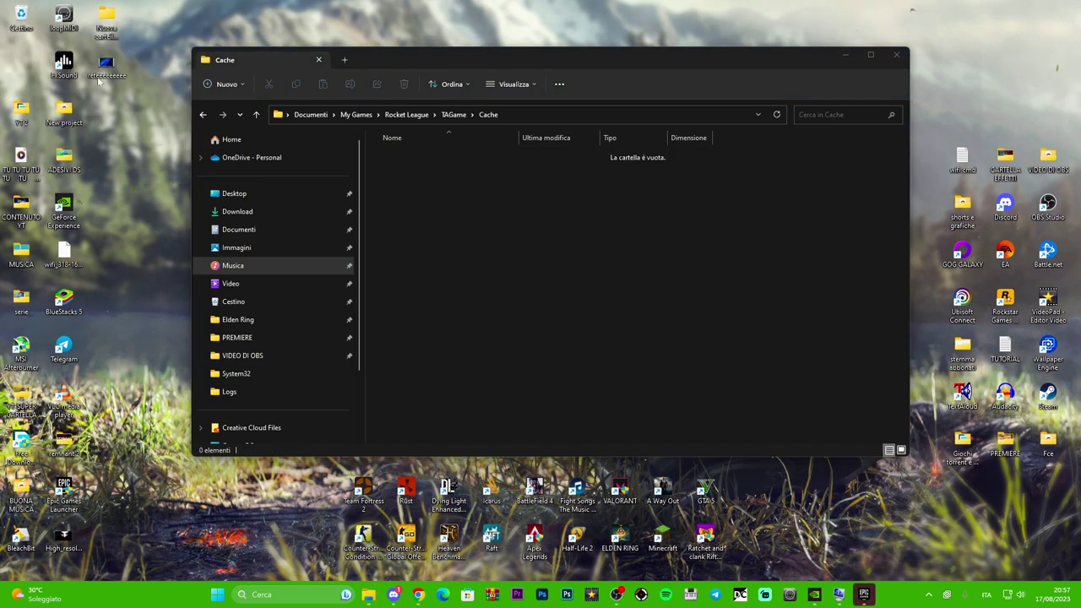
{"action": "left_click", "coordinate": [579, 306]}
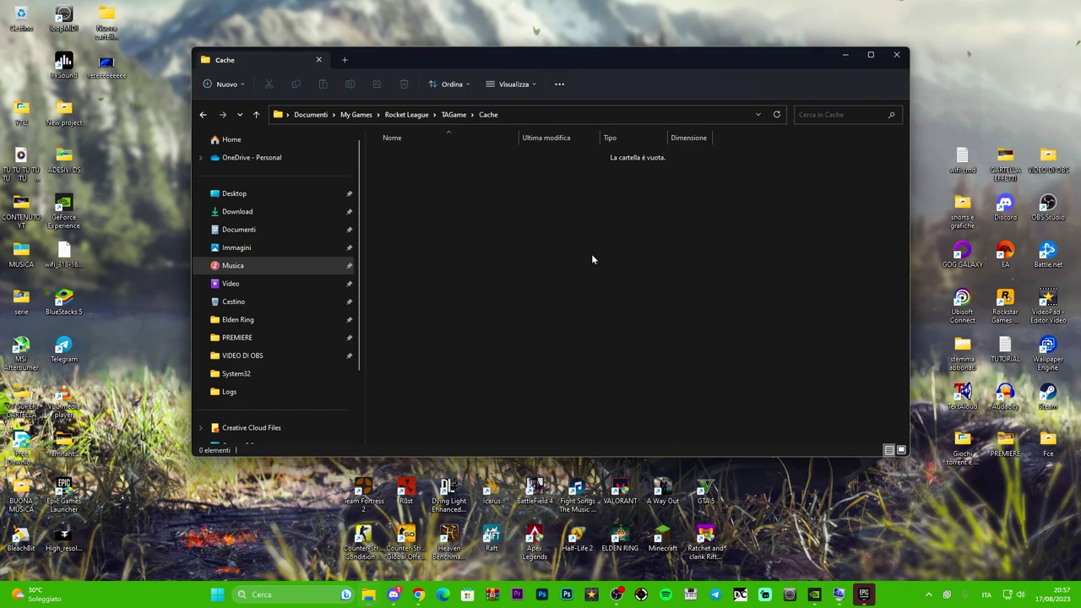
{"action": "left_click", "coordinate": [896, 54]}
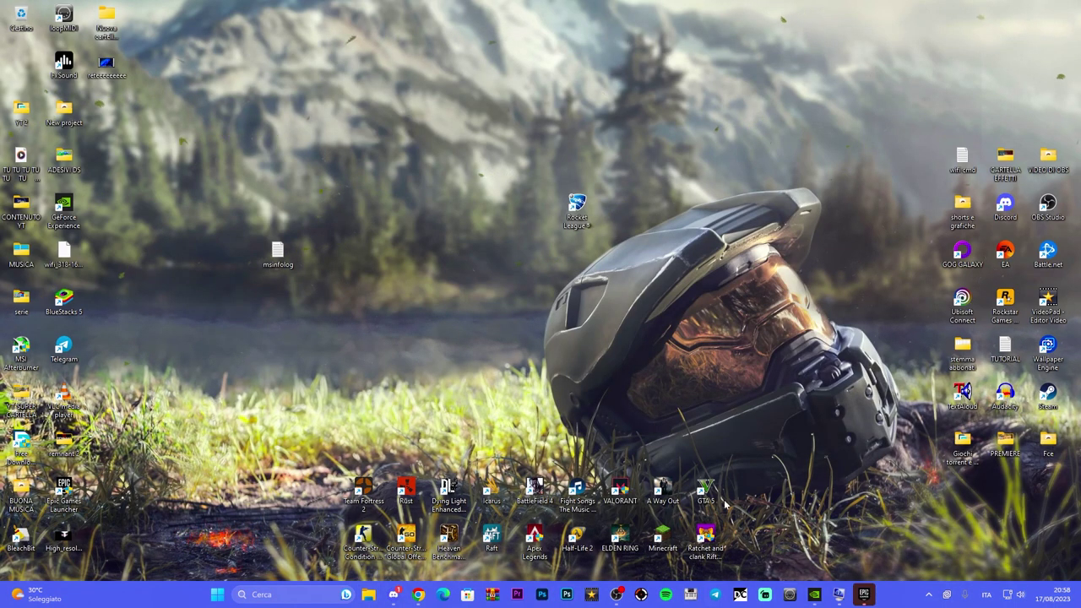
- Switch to the Epic Games Launcher and open Rocket League's installation folder from its management options in the library
{"action": "left_click", "coordinate": [863, 595]}
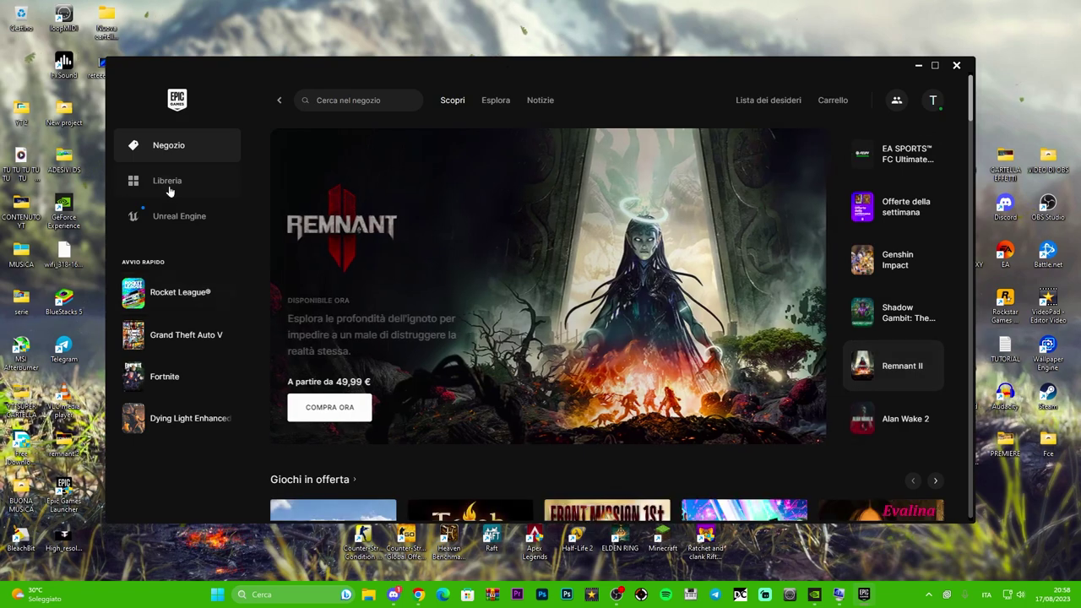
{"action": "left_click", "coordinate": [169, 184]}
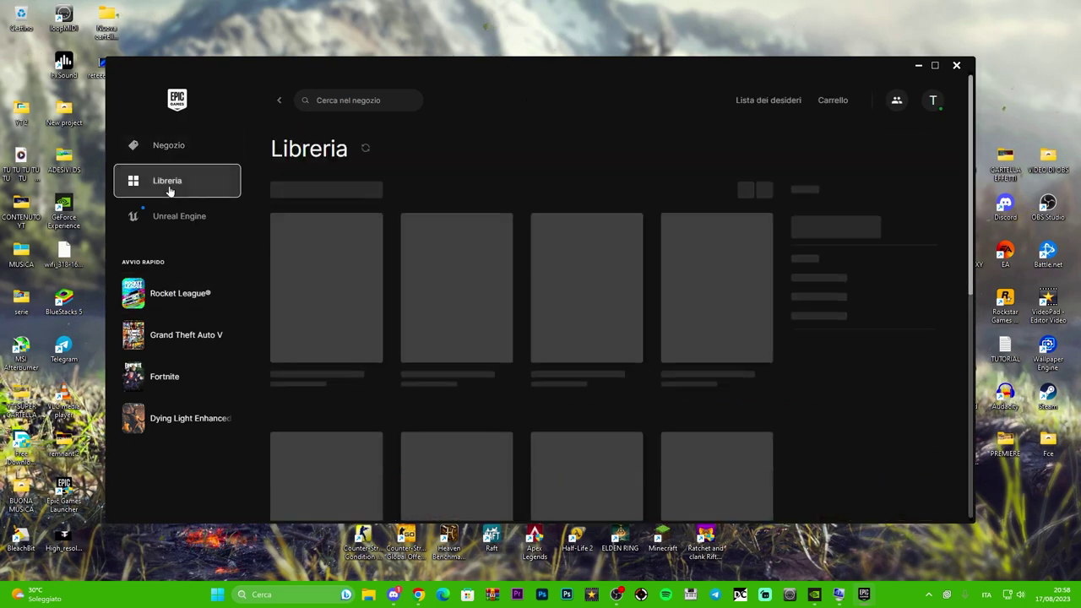
{"action": "left_click", "coordinate": [504, 416]}
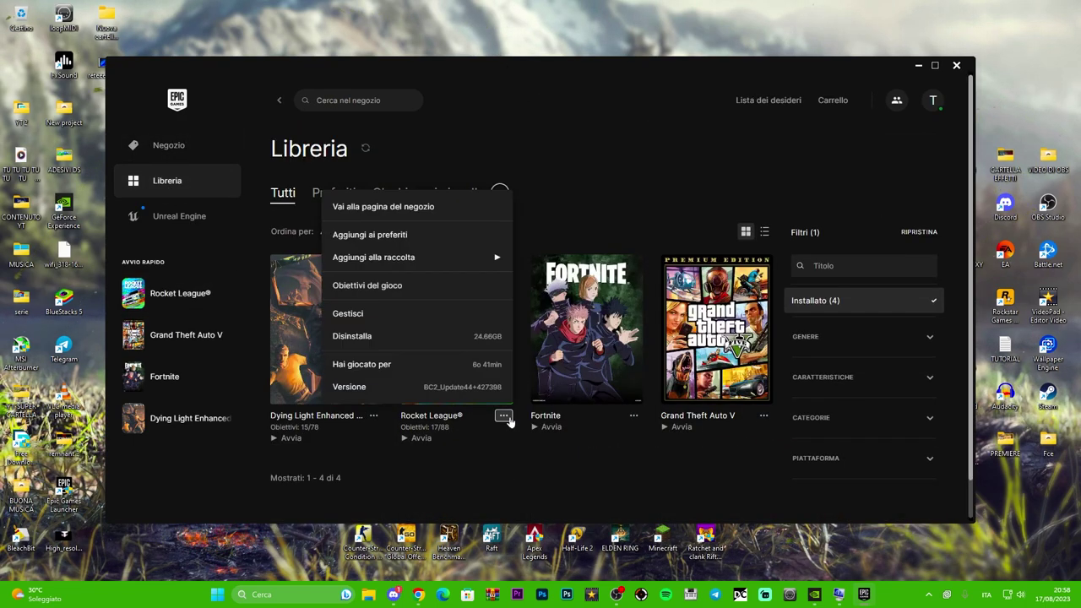
{"action": "left_click", "coordinate": [373, 314]}
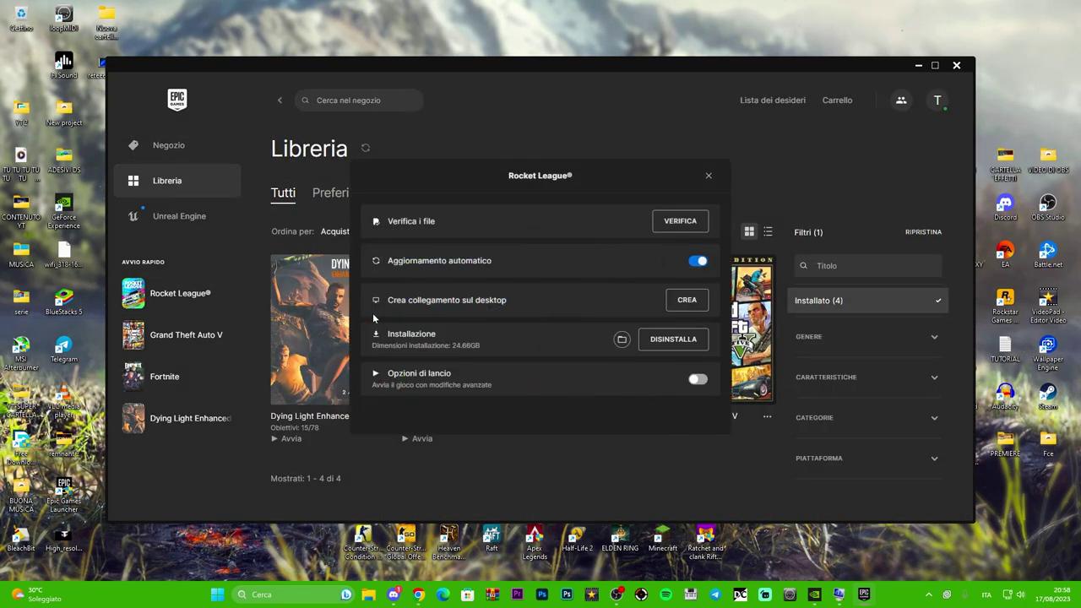
{"action": "left_click", "coordinate": [621, 342]}
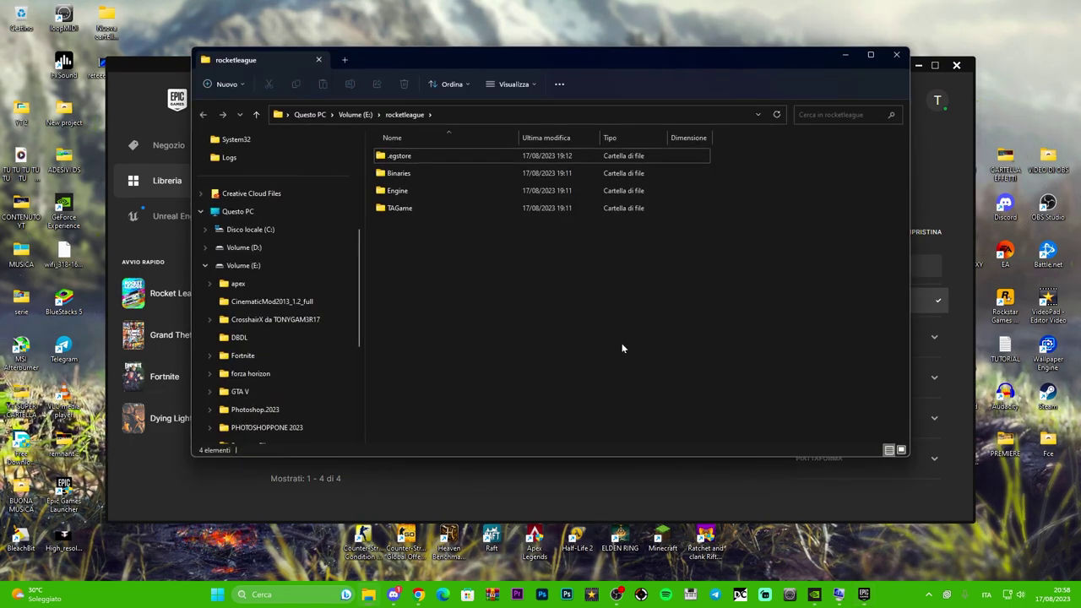
- Examine the Legal, Config and CookedPCConsole subfolders of TAGame in the Rocket League installation folder
{"action": "double_click", "coordinate": [413, 207]}
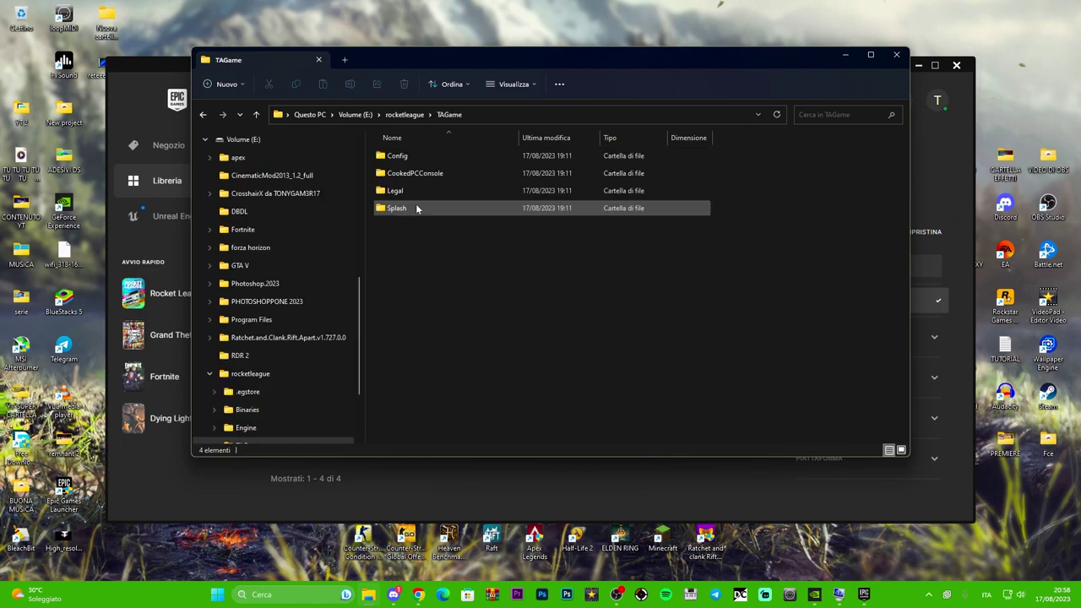
{"action": "double_click", "coordinate": [414, 194]}
{"action": "left_click", "coordinate": [203, 114]}
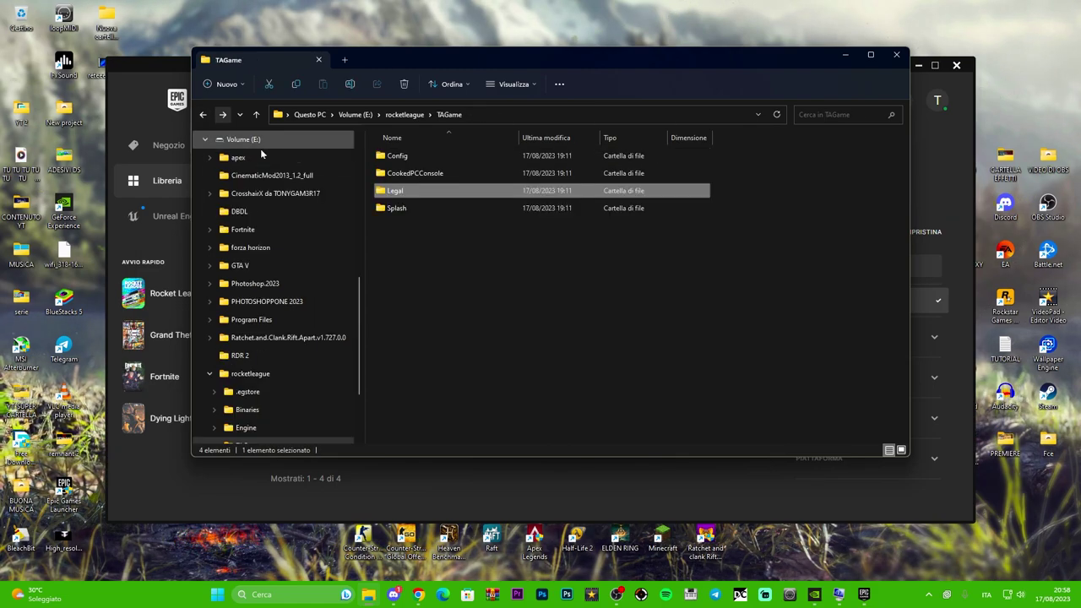
{"action": "left_click_drag", "start_coordinate": [481, 53], "coordinate": [517, 54]}
{"action": "double_click", "coordinate": [443, 161]}
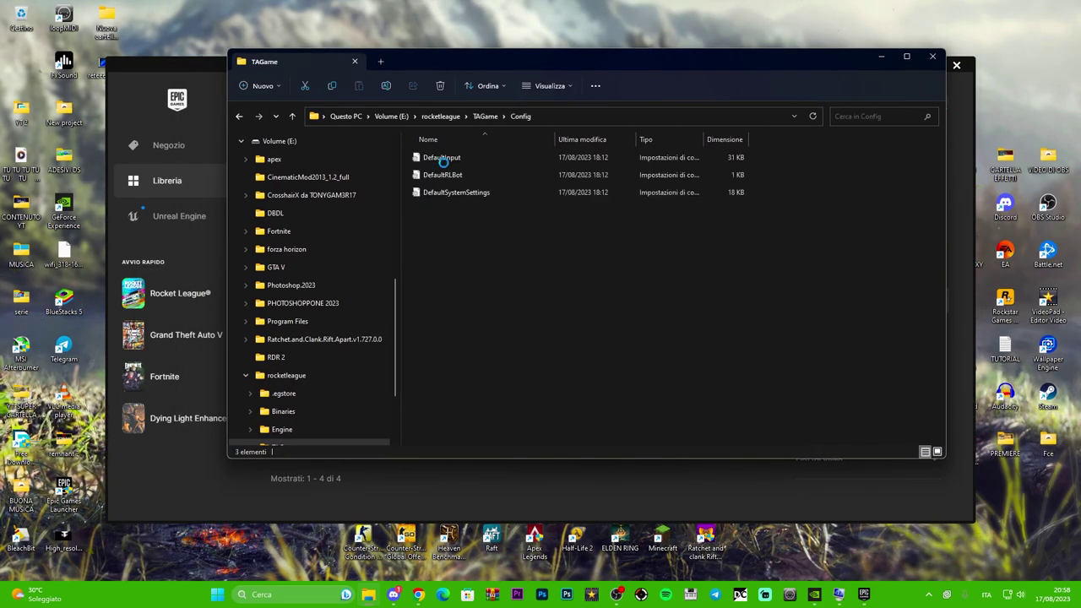
{"action": "left_click", "coordinate": [238, 118]}
{"action": "double_click", "coordinate": [443, 175]}
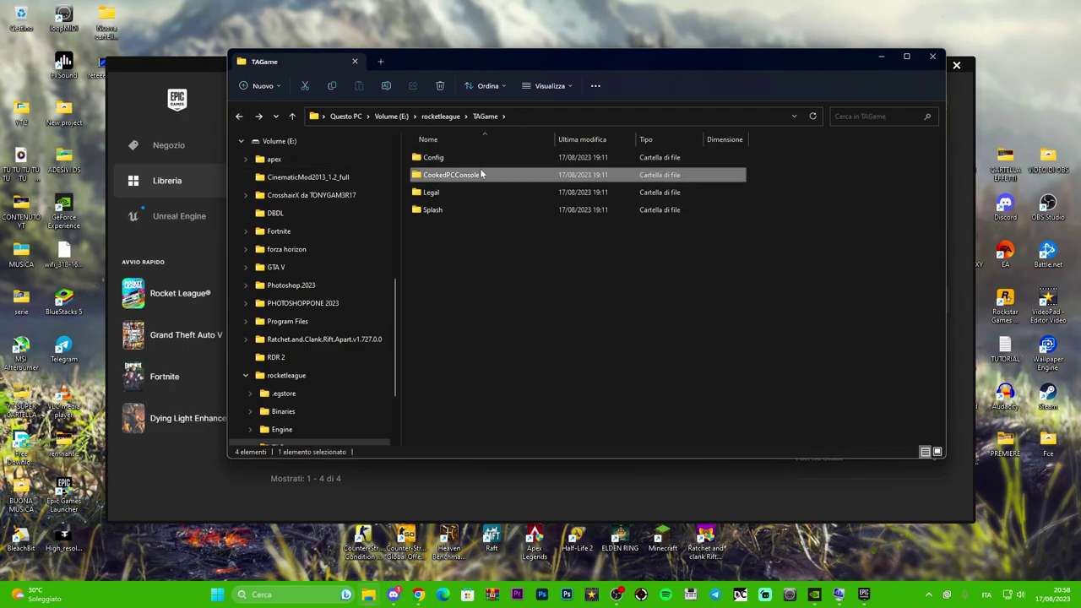
{"action": "left_click", "coordinate": [239, 117]}
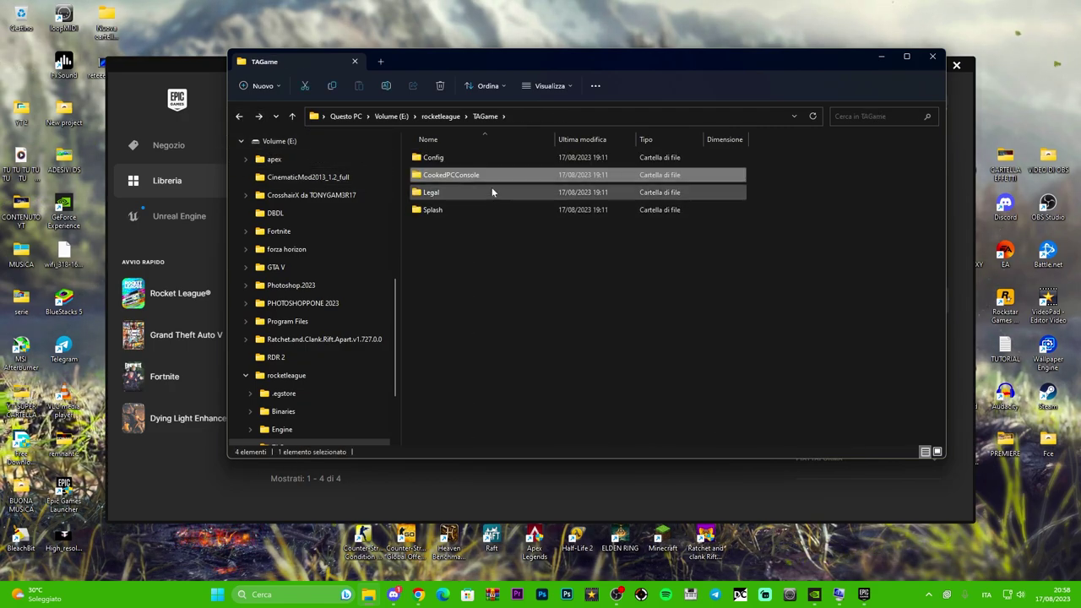
{"action": "double_click", "coordinate": [481, 189]}
{"action": "left_click", "coordinate": [239, 117]}
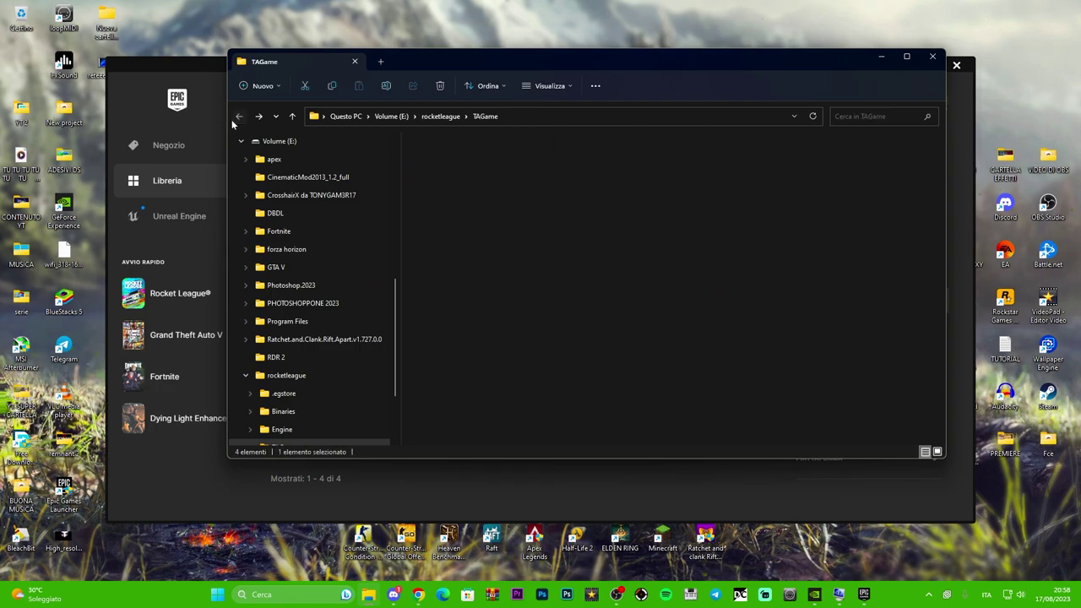
- Go to the Win64 folder inside Binaries of the Rocket League installation folder and locate the RocketLeague application
{"action": "left_click", "coordinate": [239, 117]}
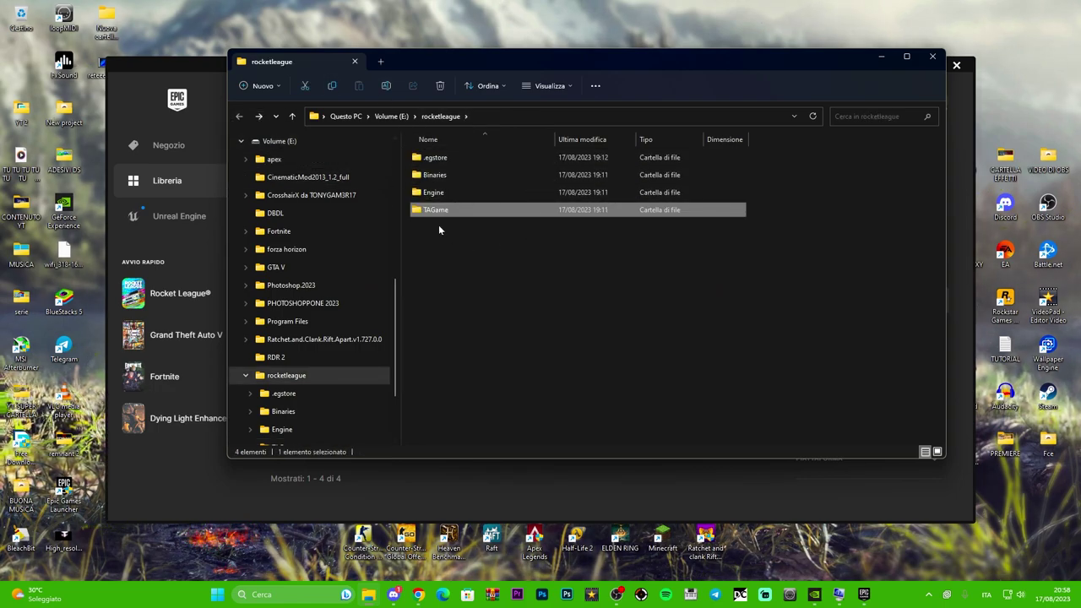
{"action": "double_click", "coordinate": [457, 175]}
{"action": "double_click", "coordinate": [457, 159]}
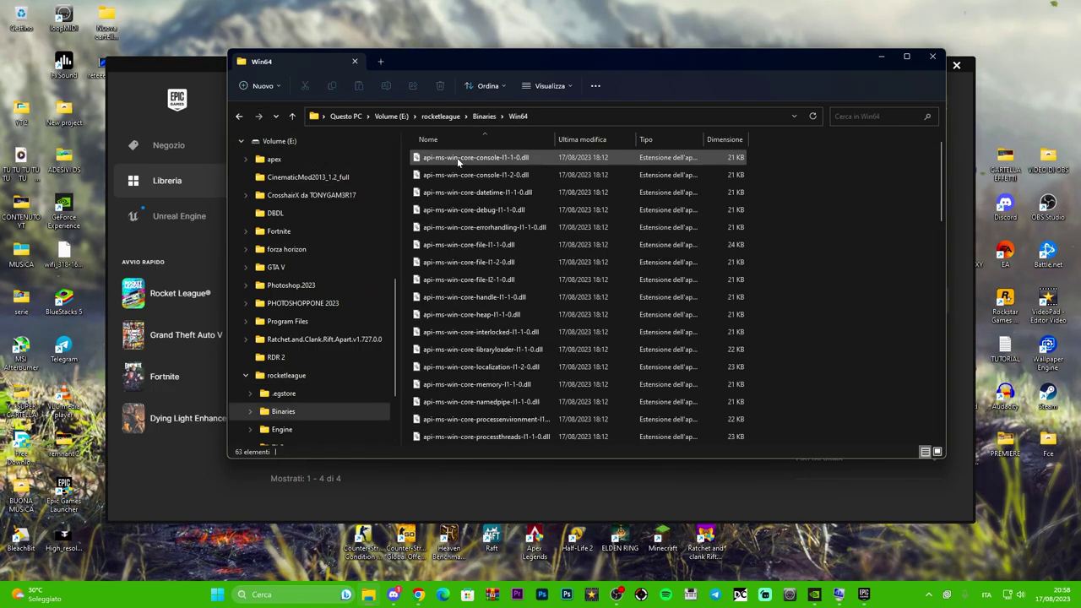
{"action": "scroll", "coordinate": [514, 253], "scroll_direction": "down", "scroll_amount": 15}
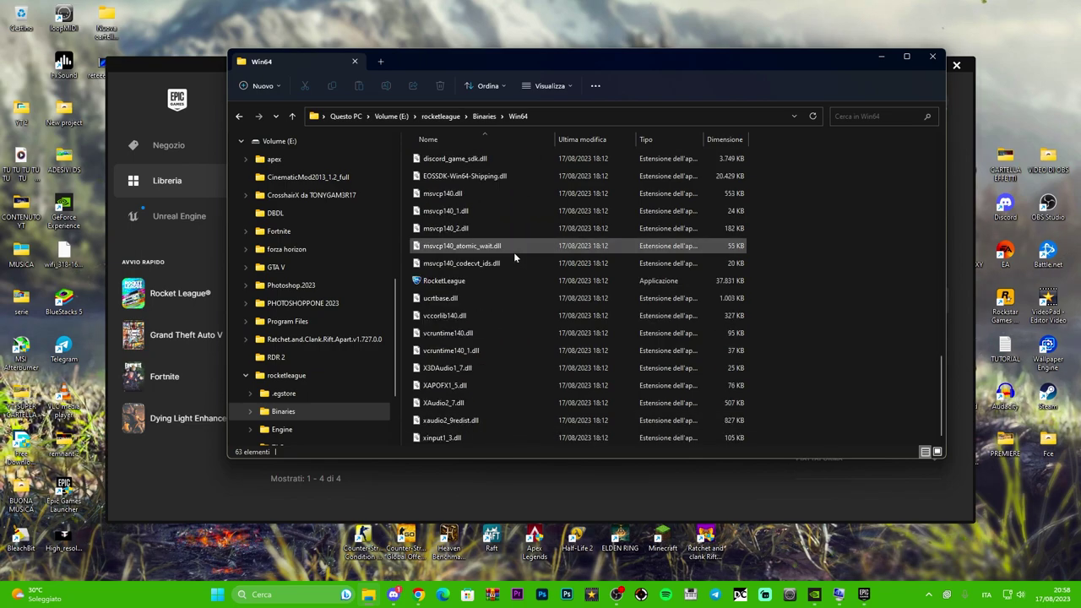
- In the RocketLeague application's compatibility properties, confirm the high DPI settings and apply Disabilita ottimizzazioni schermo intero and Esegui questo programma come amministratore
{"action": "right_click", "coordinate": [475, 280]}
{"action": "left_click", "coordinate": [495, 465]}
{"action": "left_click", "coordinate": [617, 445]}
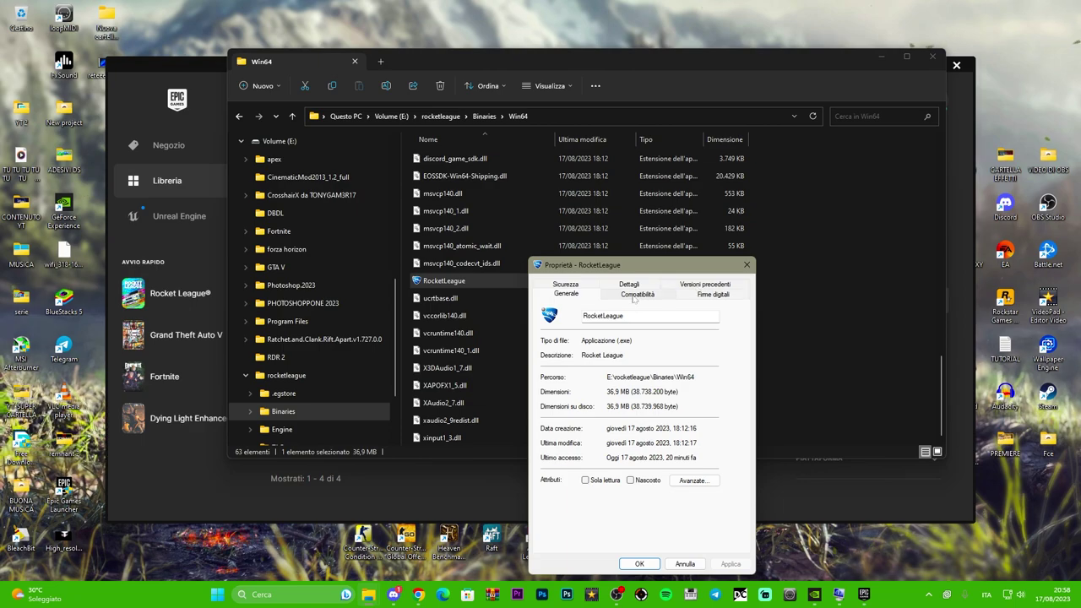
{"action": "left_click", "coordinate": [635, 296]}
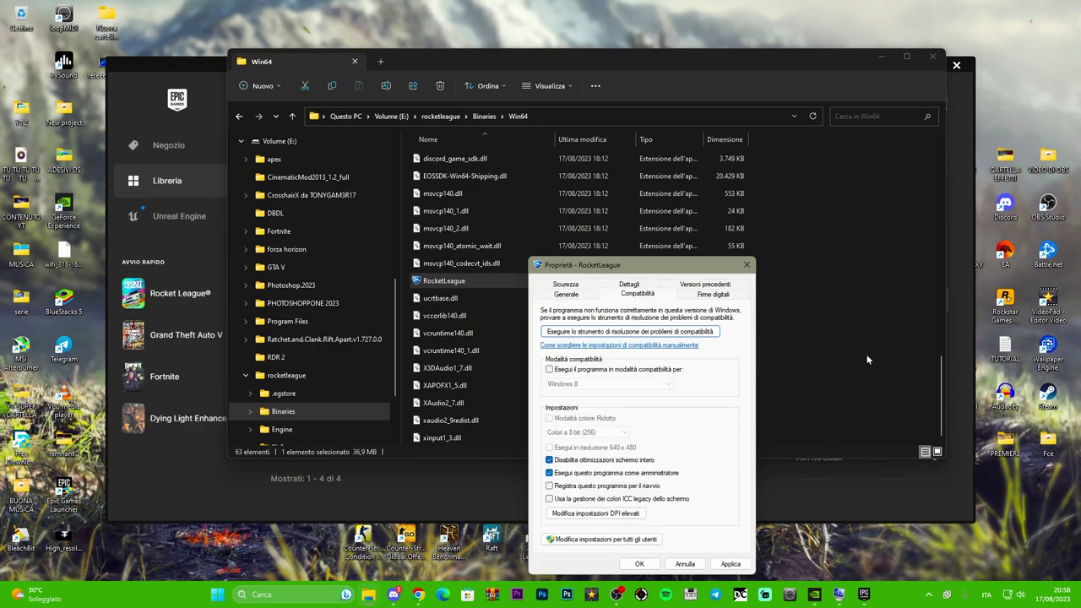
{"action": "left_click", "coordinate": [595, 513]}
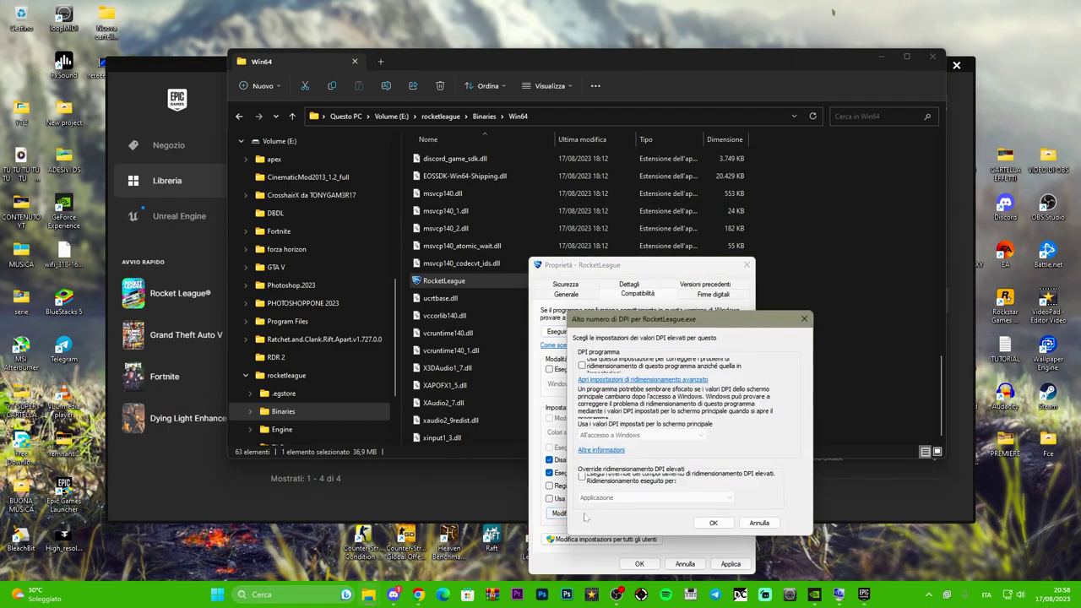
{"action": "left_click", "coordinate": [713, 523]}
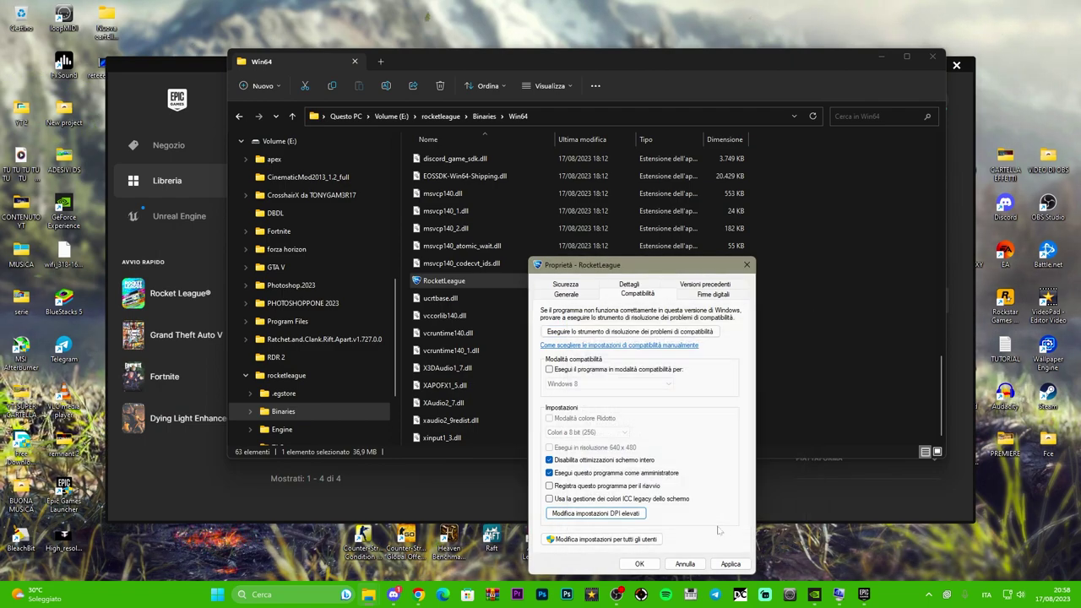
{"action": "left_click", "coordinate": [730, 563]}
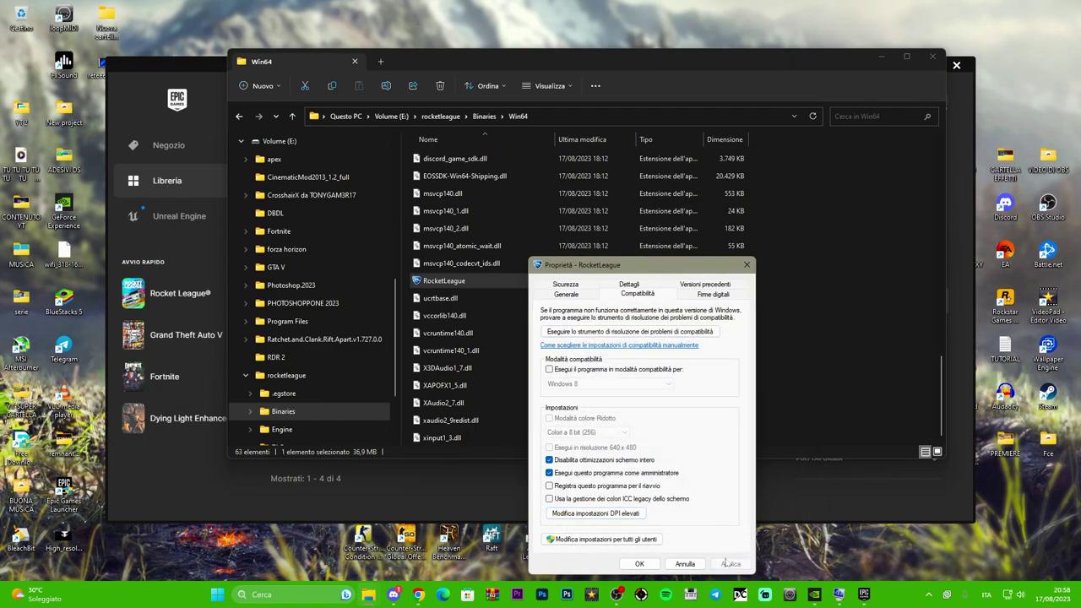
{"action": "left_click", "coordinate": [639, 564]}
- Close the Win64 folder window and Rocket League's management options, and minimize the Epic Games Launcher
{"action": "scroll", "coordinate": [544, 329], "scroll_direction": "up", "scroll_amount": 15}
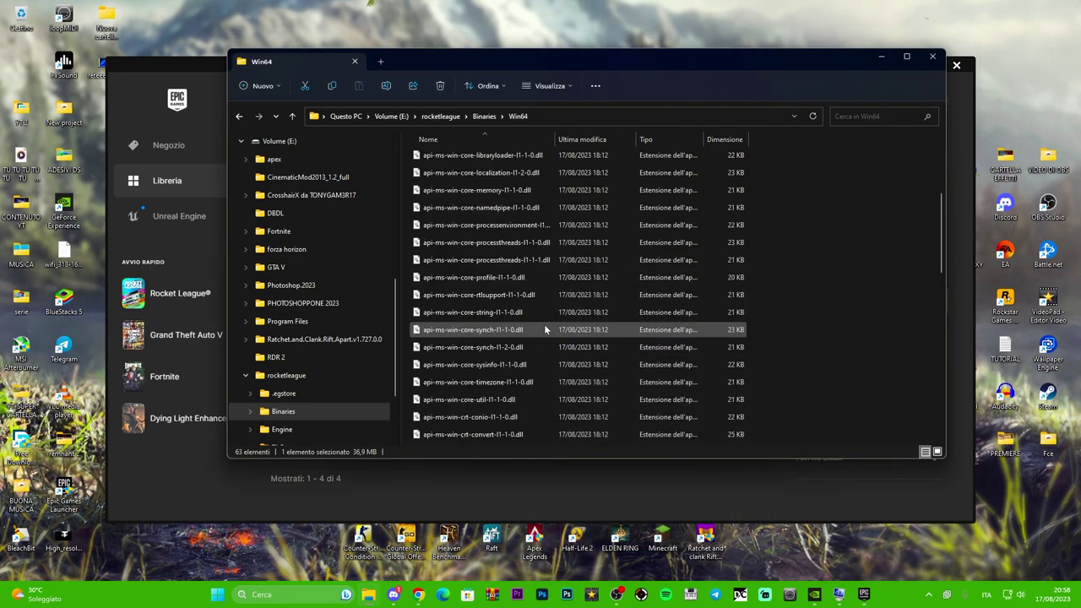
{"action": "left_click", "coordinate": [932, 56]}
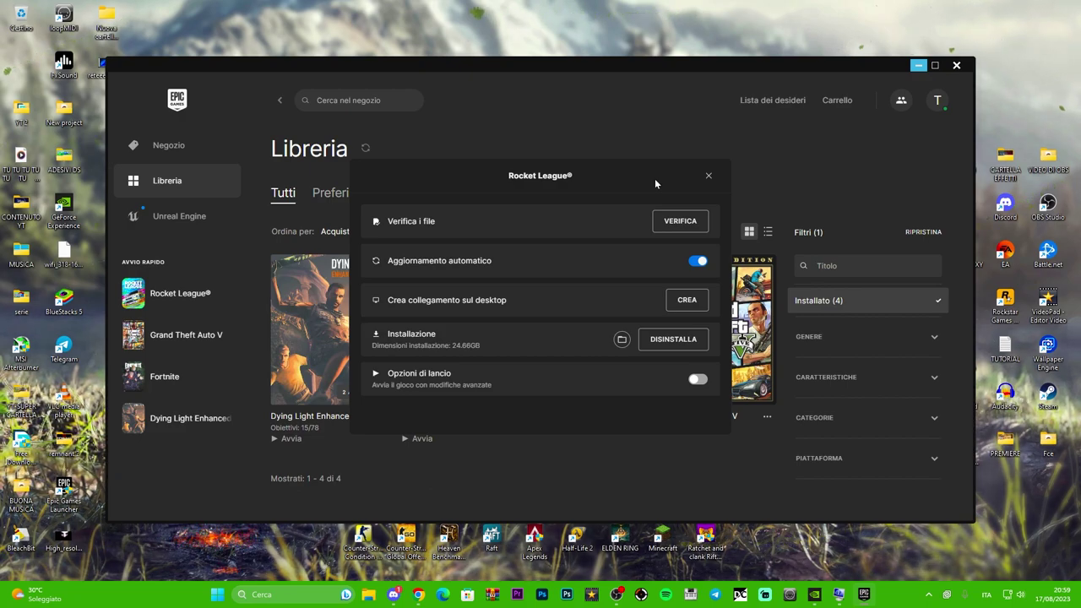
{"action": "left_click", "coordinate": [708, 175]}
{"action": "left_click", "coordinate": [918, 65]}
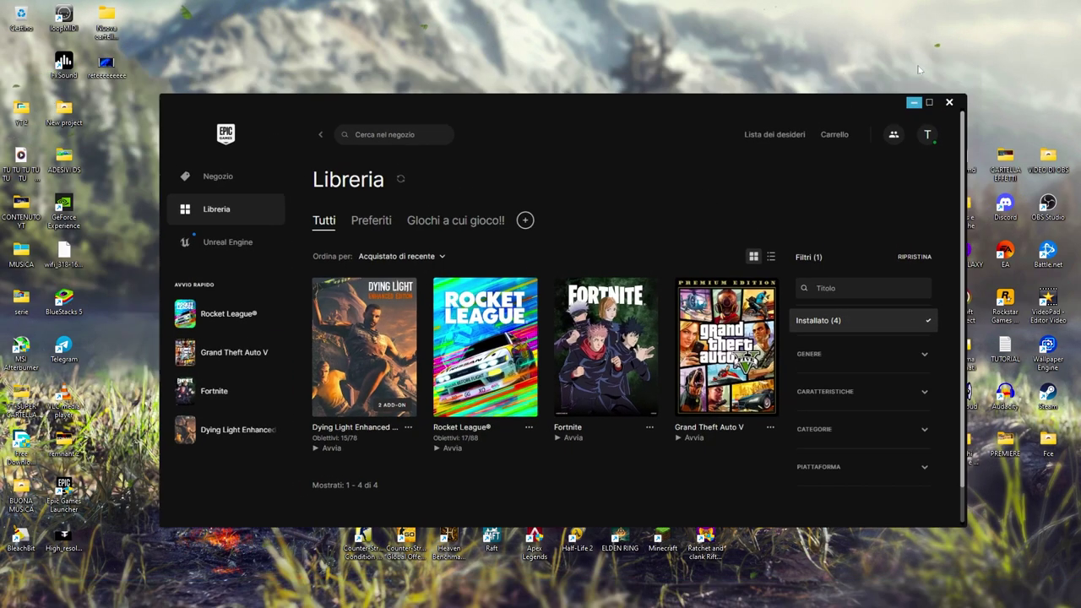